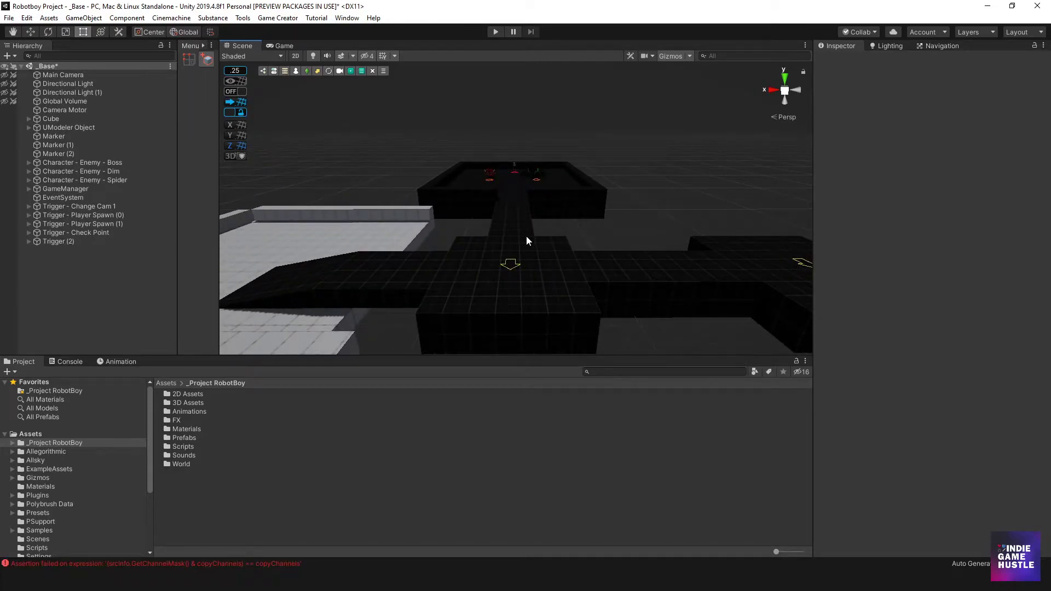
Clear the console messages and return to the _Project RobotBoy assets
click(65, 362)
click(18, 372)
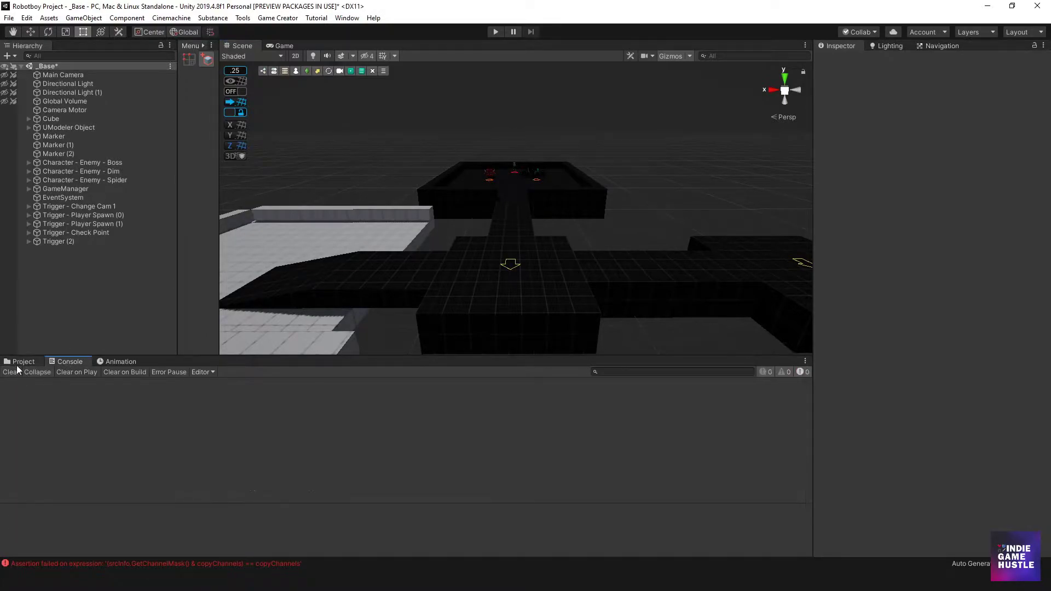
click(20, 363)
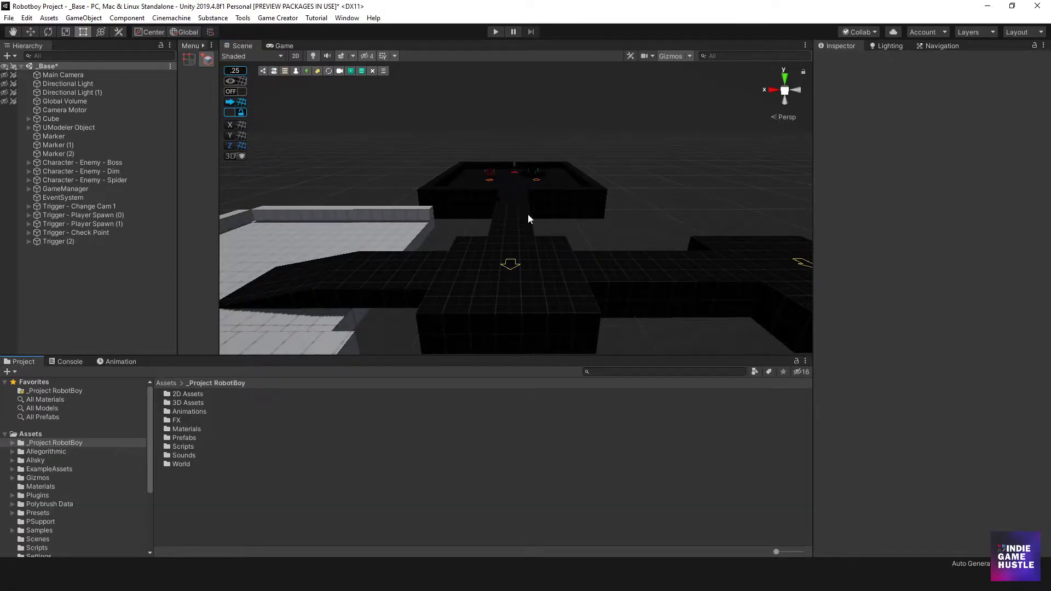
Run the game in the editor, inspect the Camera Motor's settings, and stop the run
scroll(528, 215, up, 3)
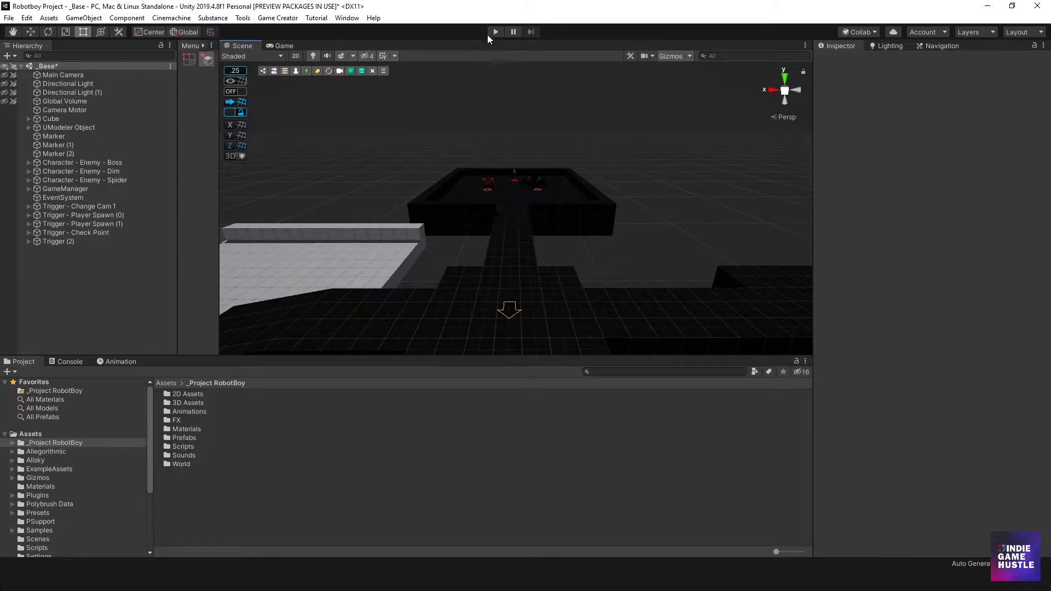
click(494, 33)
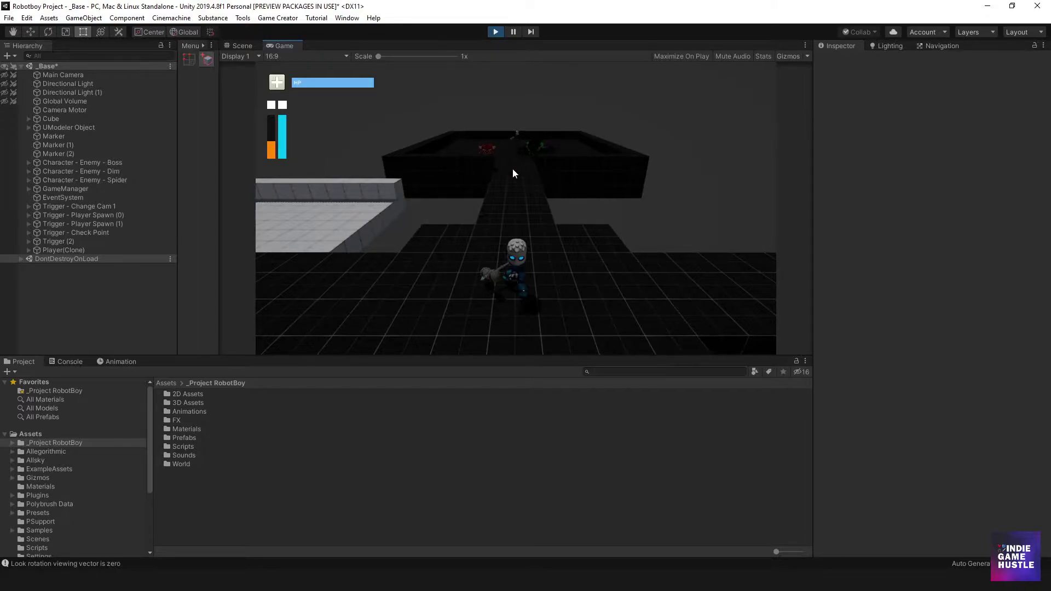
click(84, 110)
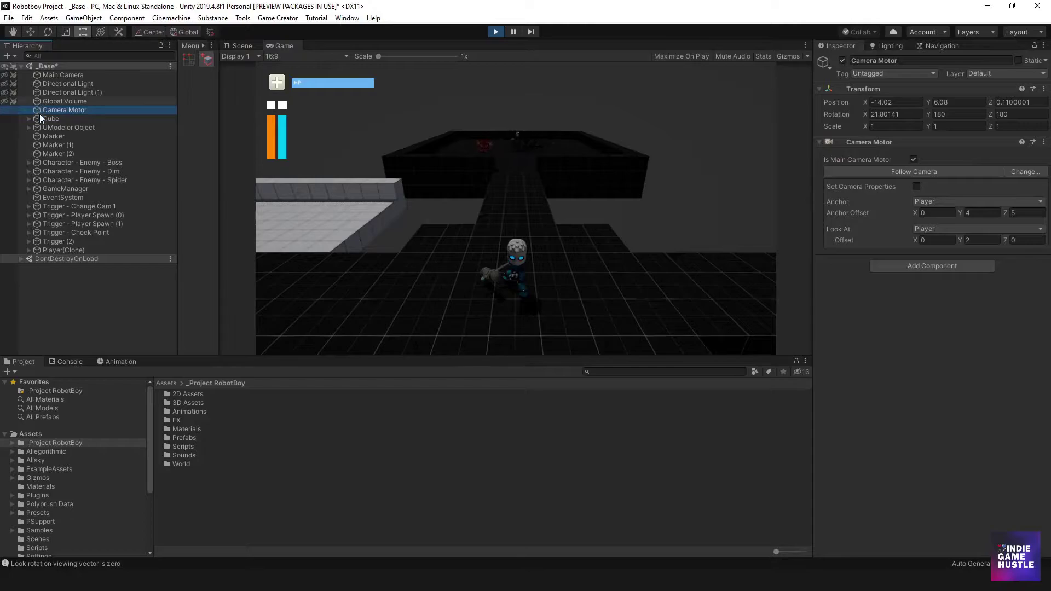
click(495, 32)
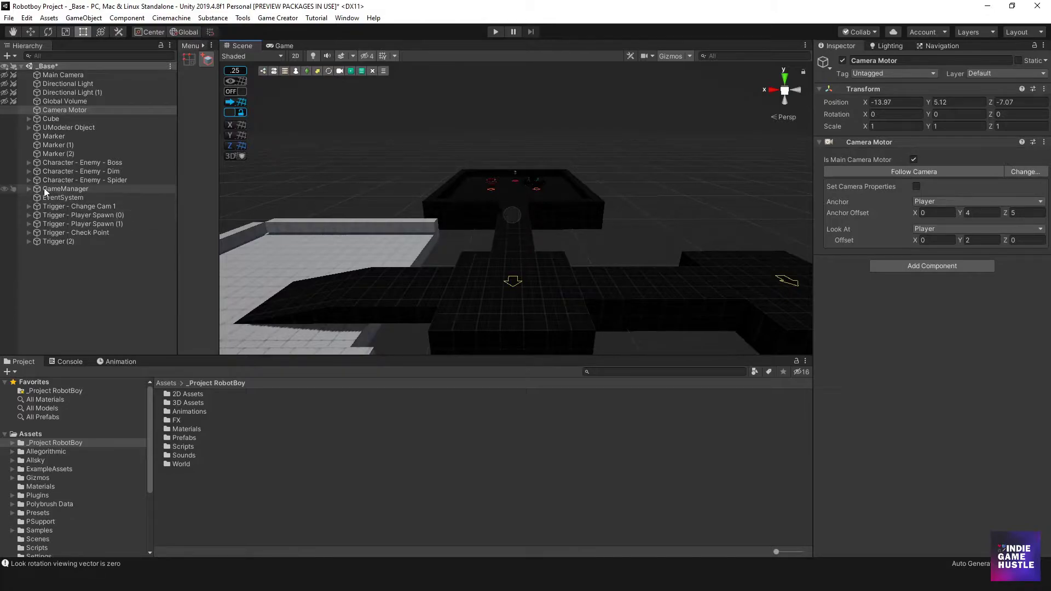
Add a UI Panel to the Canvas under GameManager
click(30, 189)
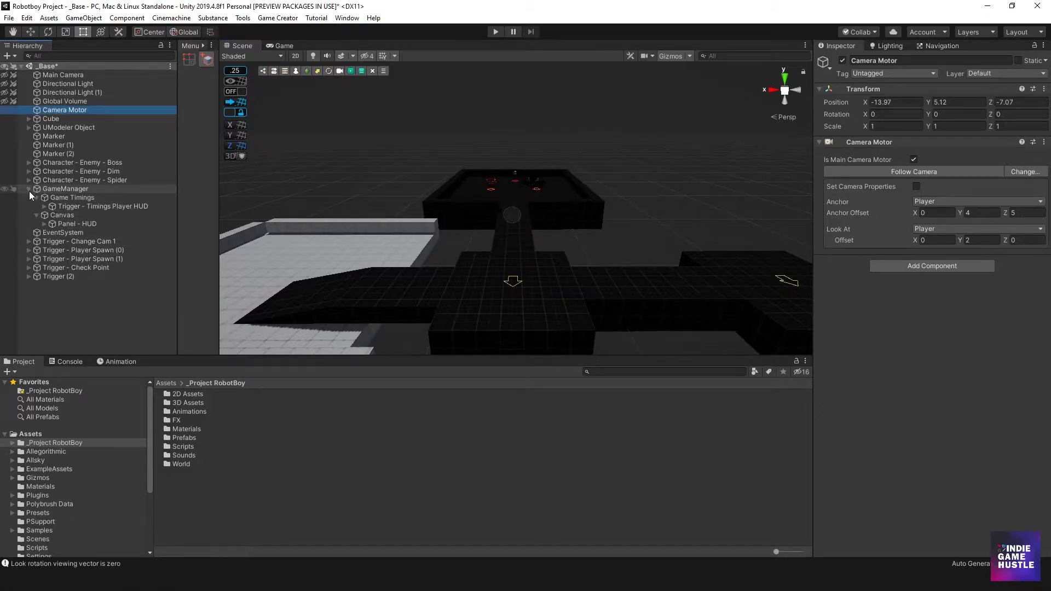
click(36, 198)
click(58, 206)
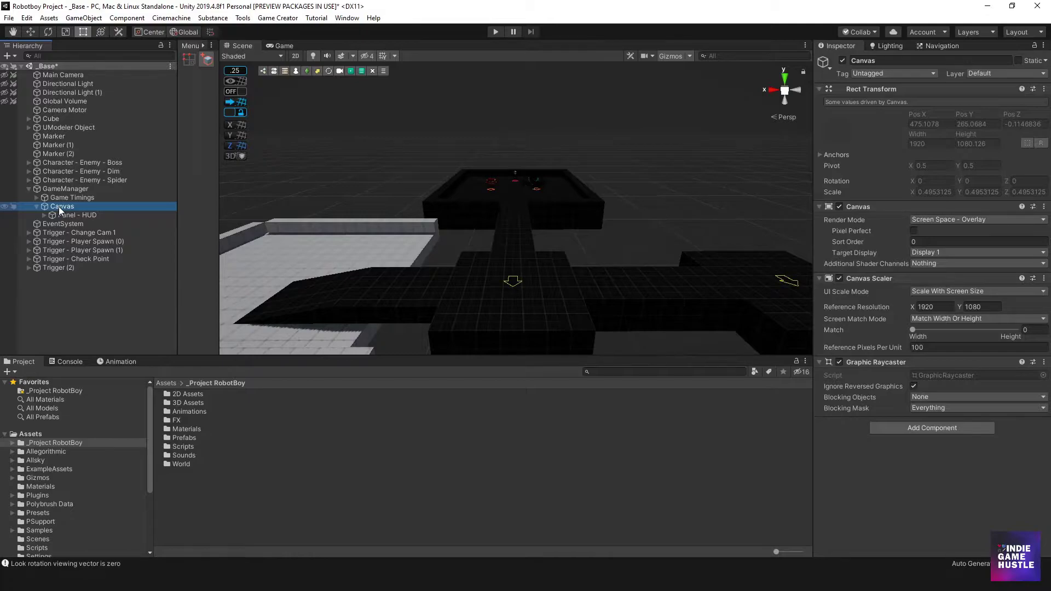
right_click(59, 208)
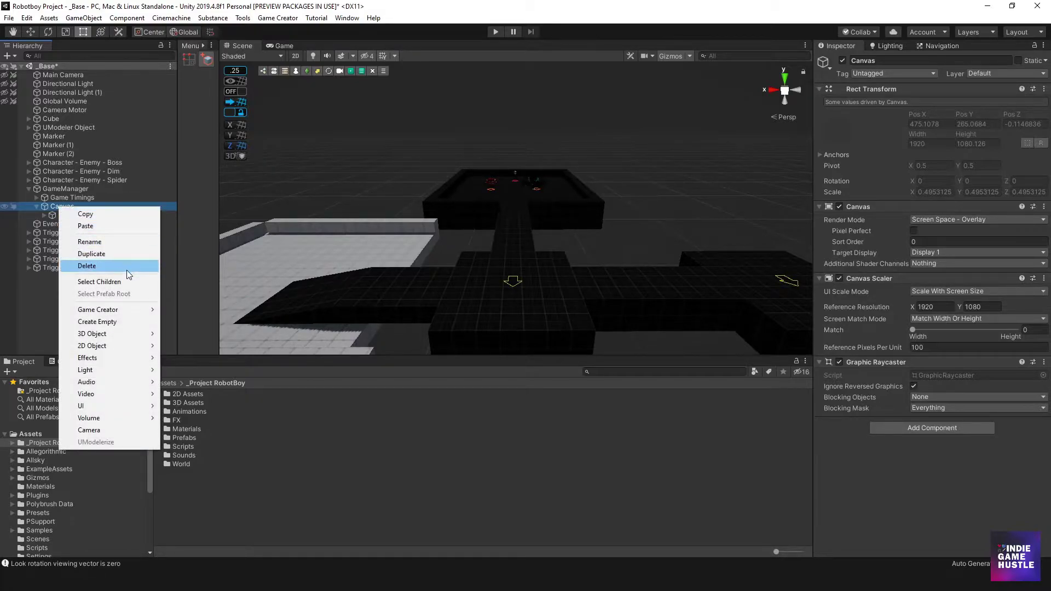
mouse_move(105, 409)
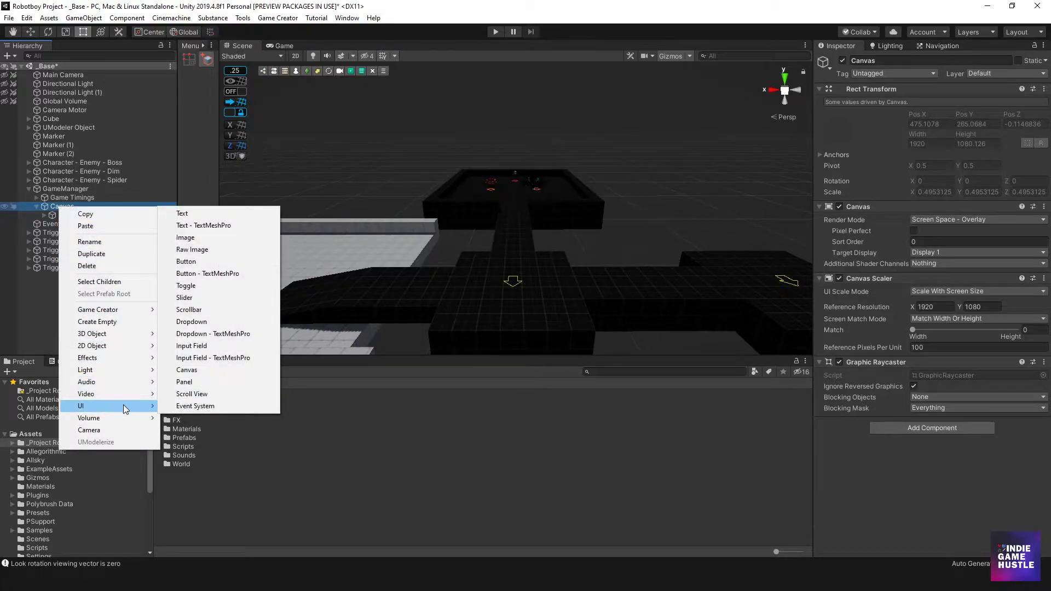
click(189, 381)
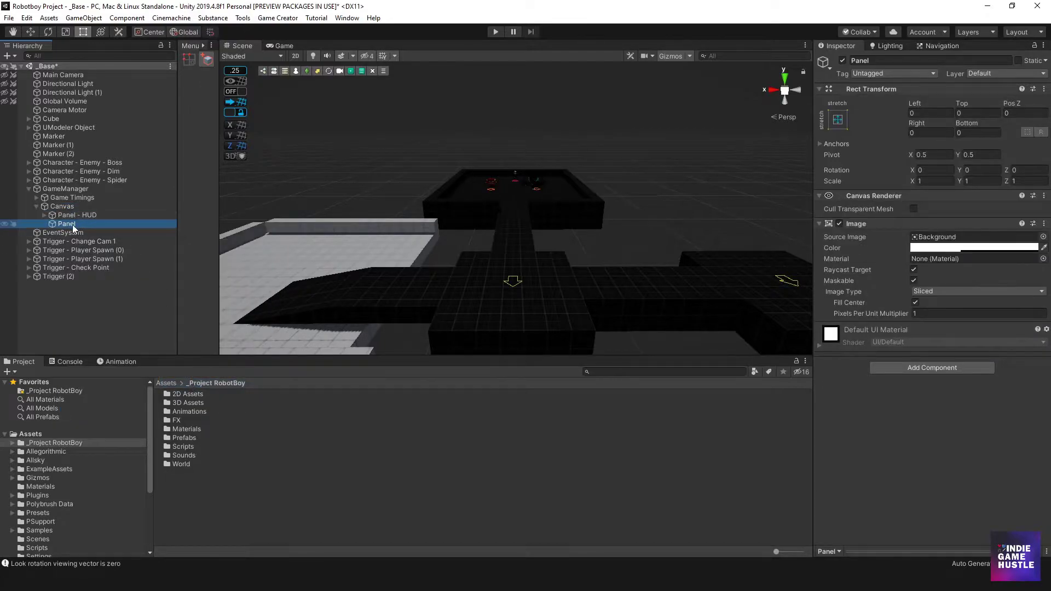
Rename the new panel to "Panel - Fade In"
click(72, 225)
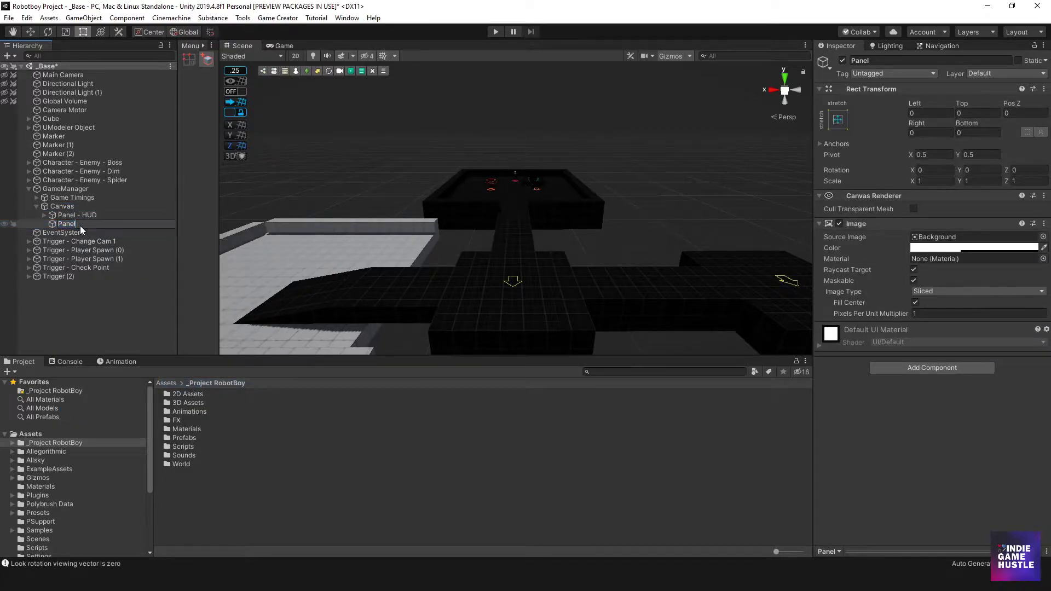
text(- Fade In)
key(Return)
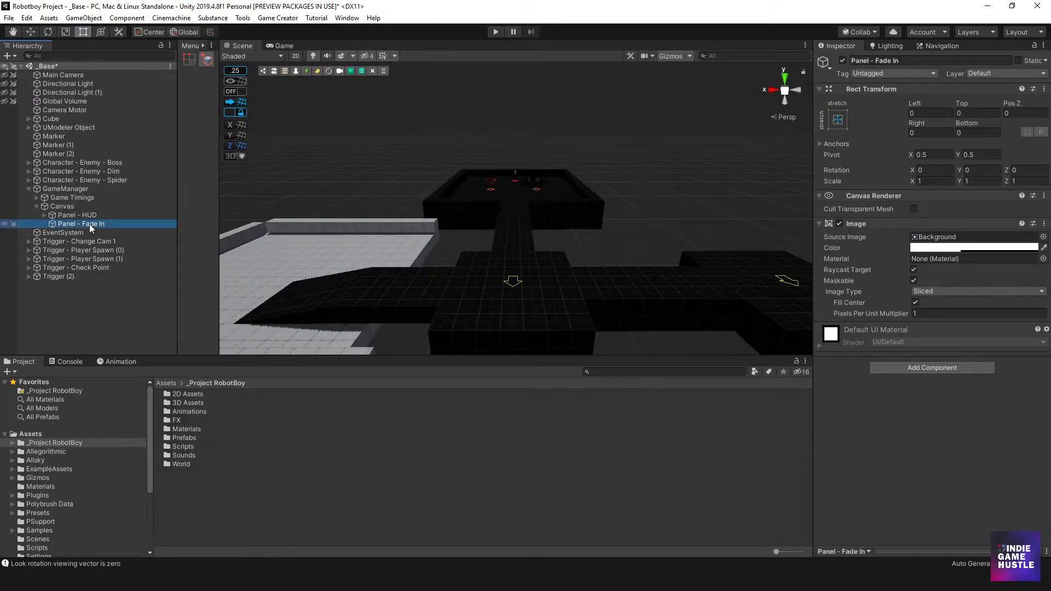
Frame Panel - Fade In in the scene and set its Image component's source image to None
double_click(71, 223)
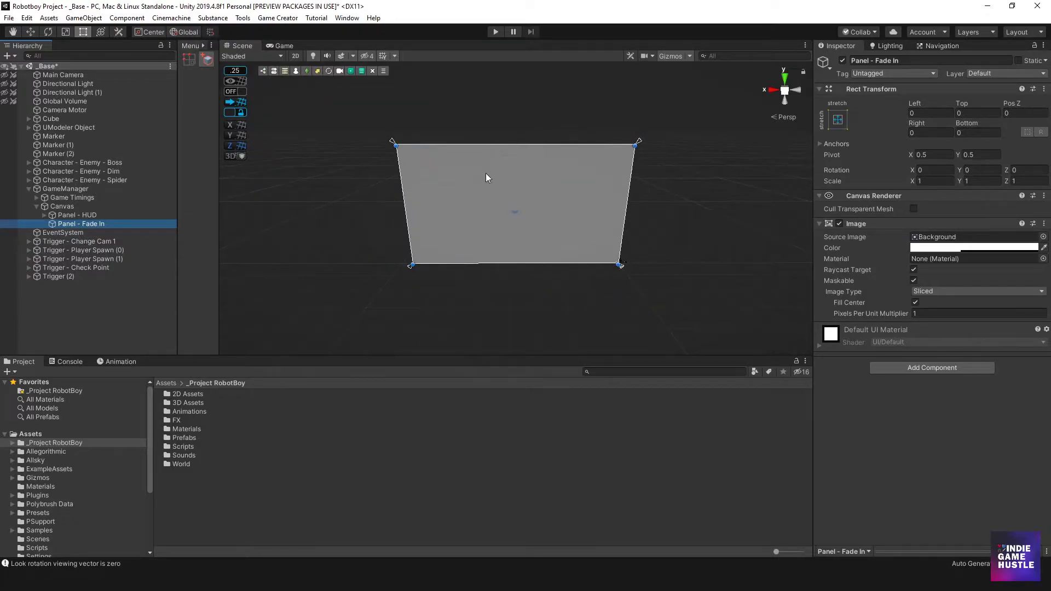
scroll(489, 195, up, 2)
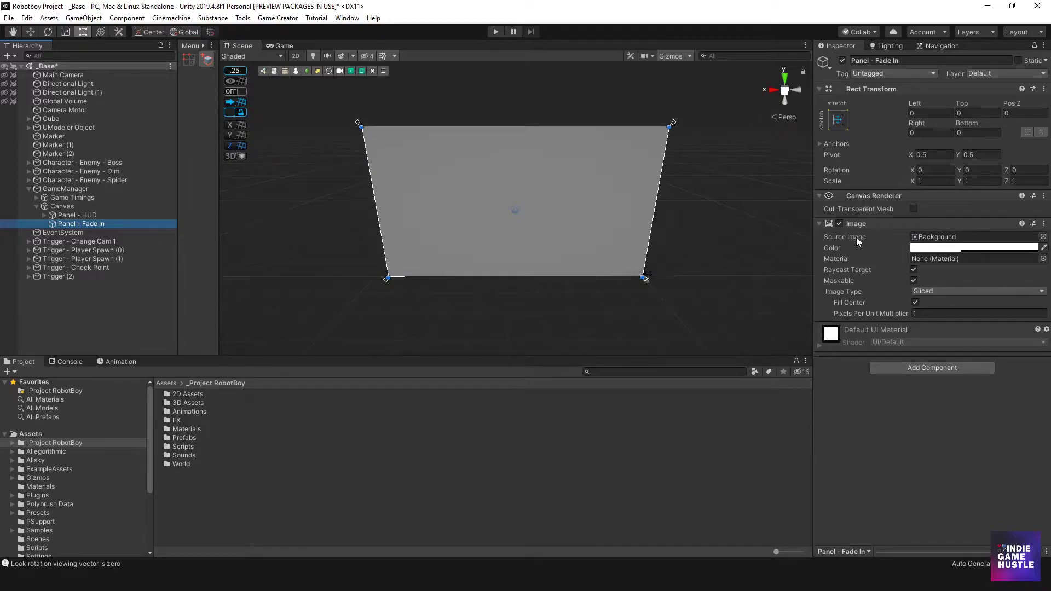
click(1044, 236)
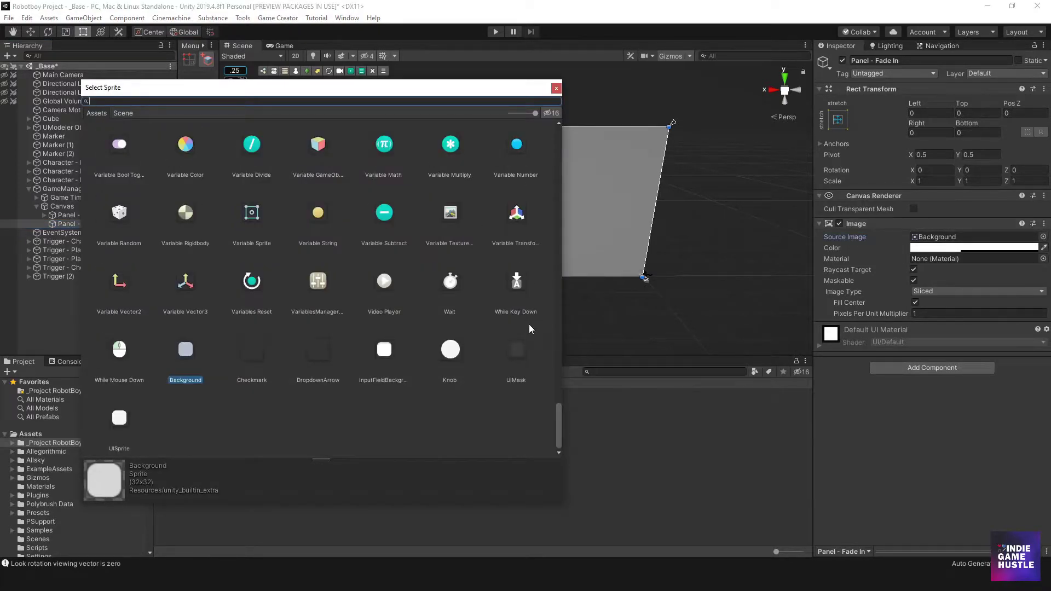
drag(557, 415, 560, 151)
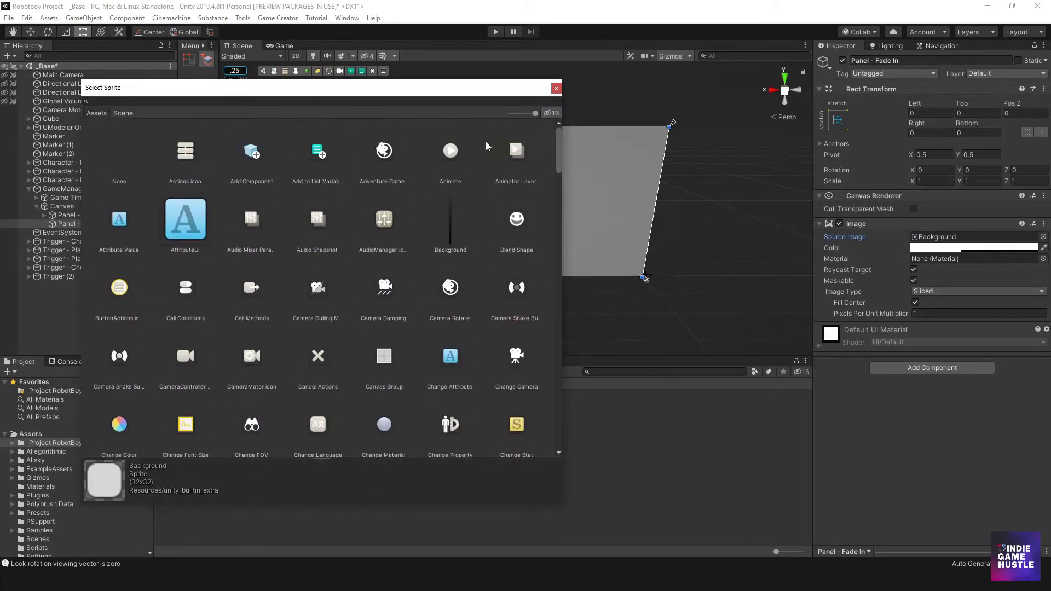
click(116, 171)
double_click(116, 170)
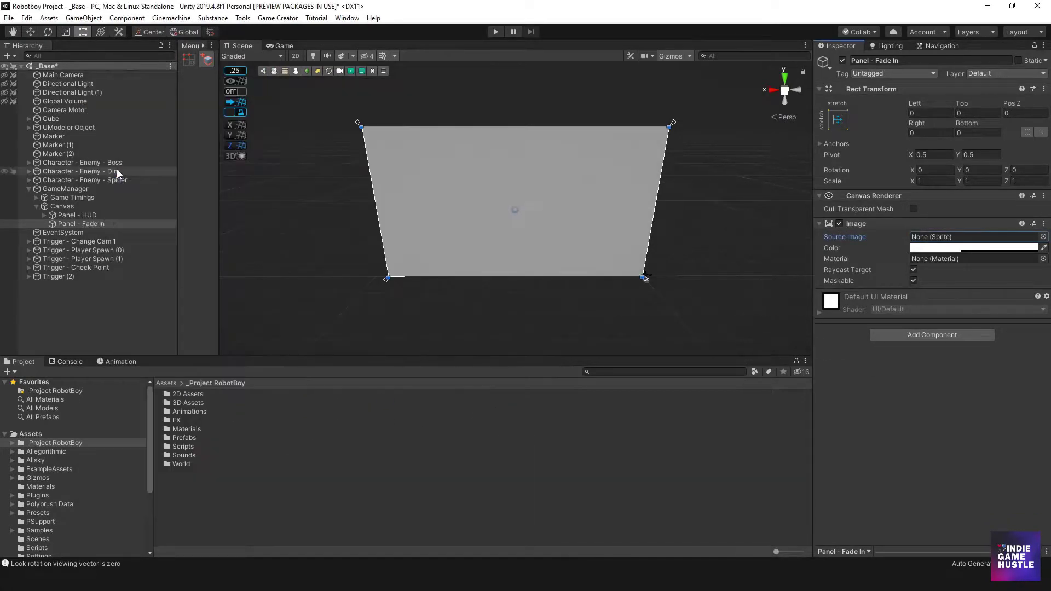
Set the panel image's color to fully opaque black, hex 000000 with alpha 255
click(972, 247)
drag(352, 210, 317, 254)
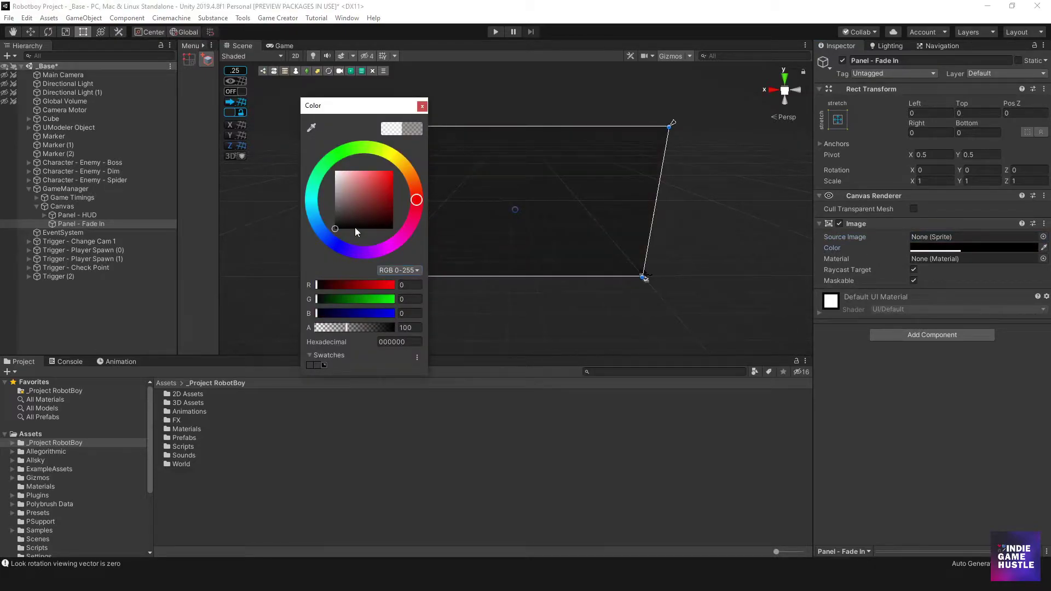
click(346, 327)
drag(351, 327, 414, 331)
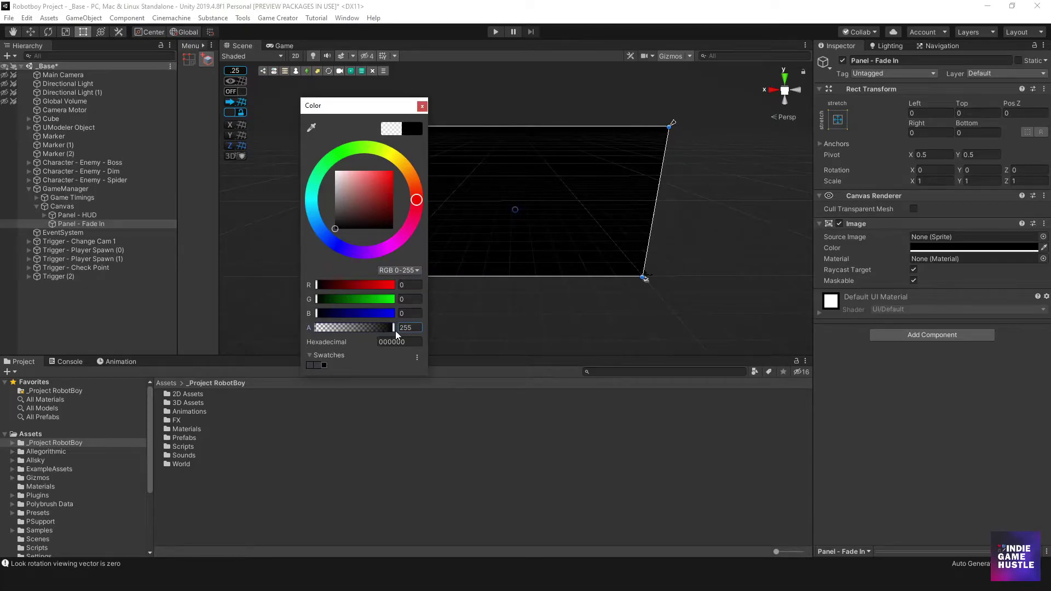
drag(384, 109, 446, 112)
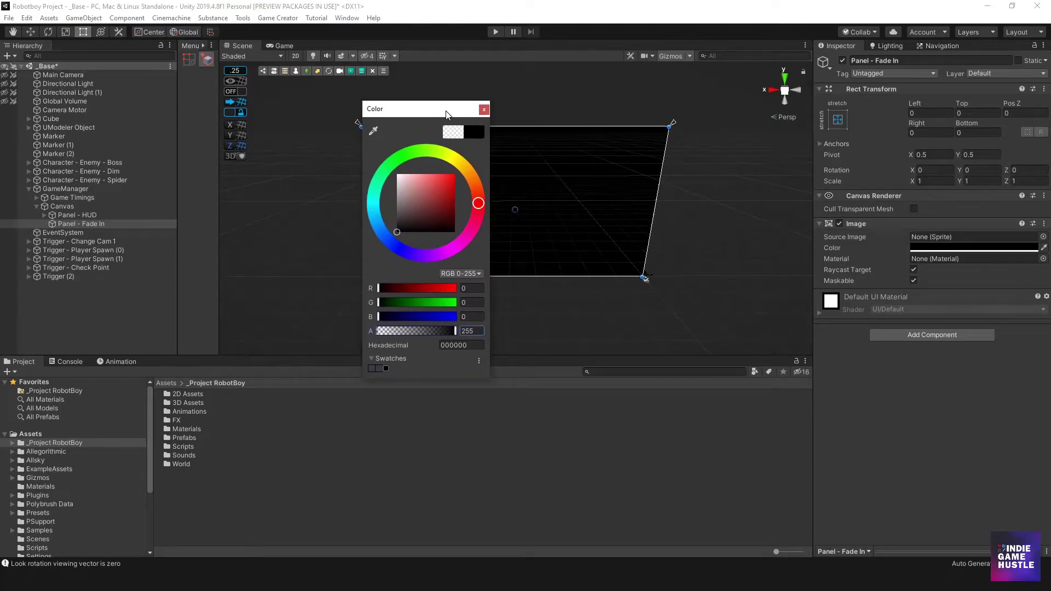
click(484, 110)
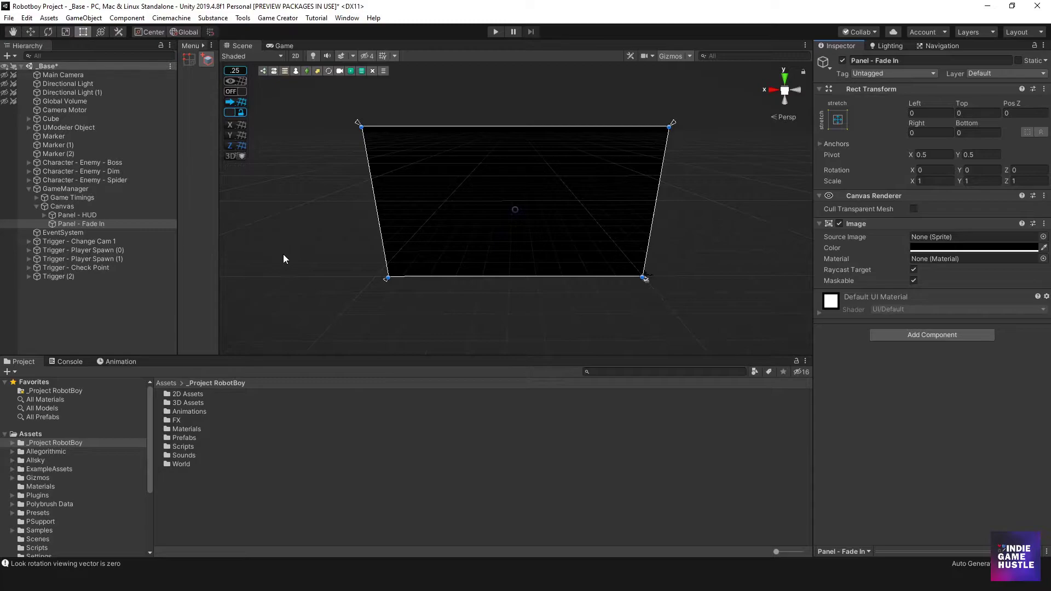
Open the Animation window and start creating an animation clip for Panel - Fade In
click(348, 18)
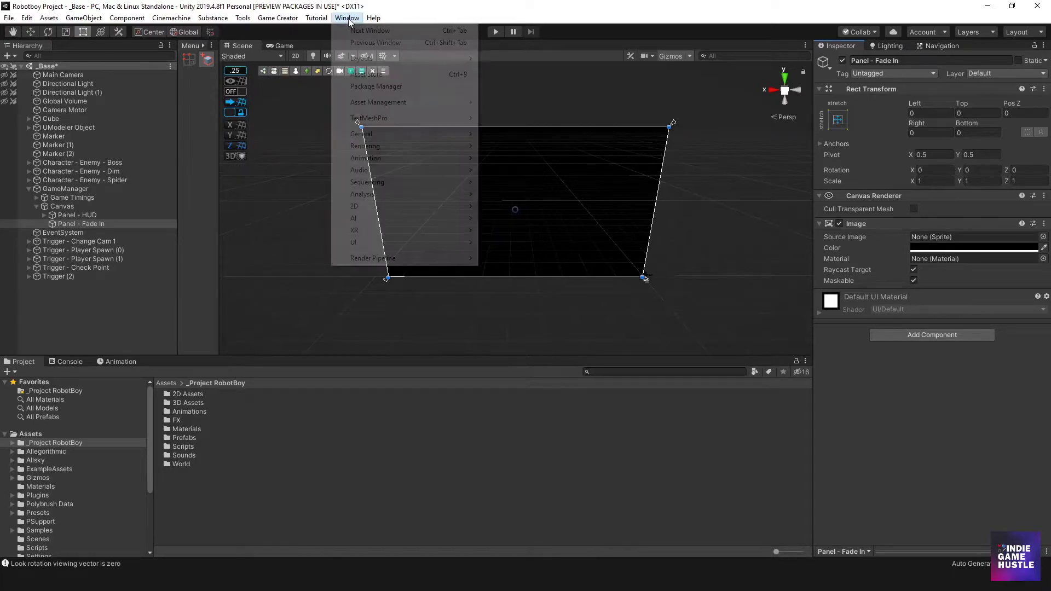
mouse_move(402, 157)
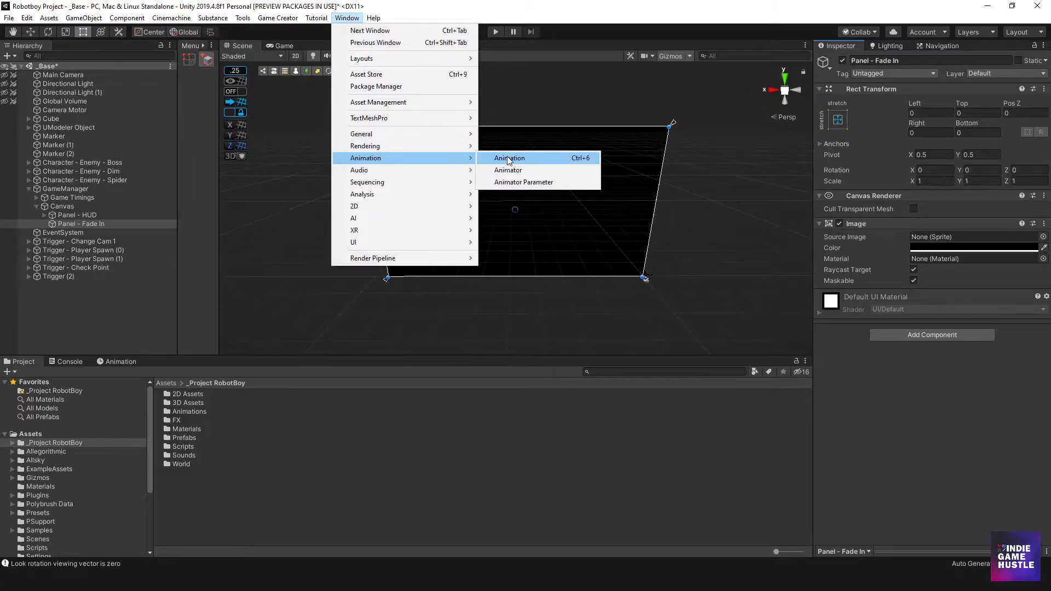
click(512, 158)
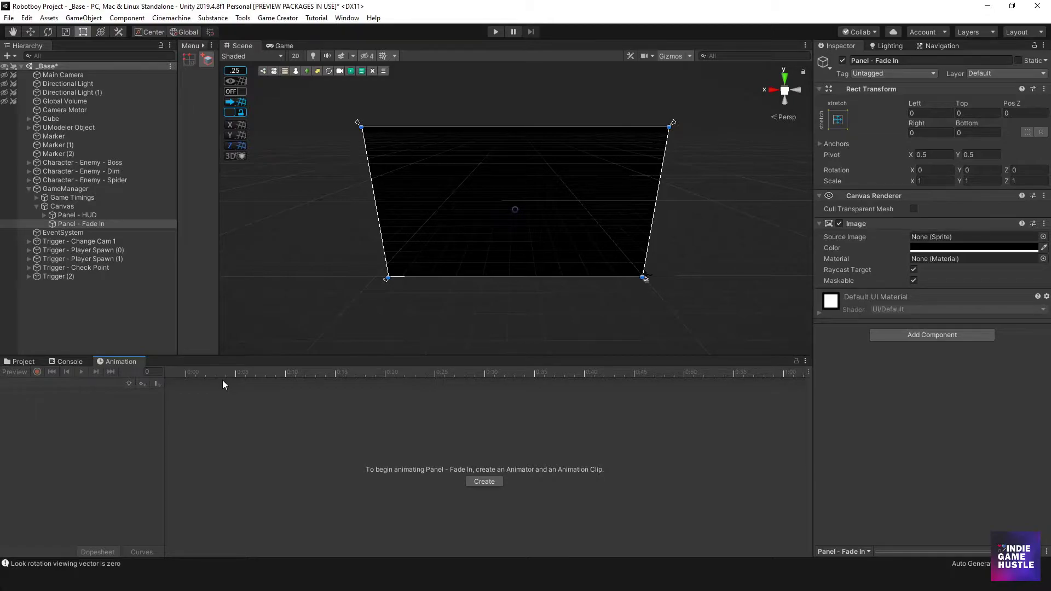
click(100, 224)
click(476, 482)
Create a folder named "UI Animations" inside the project's Animations folder
drag(219, 234, 219, 193)
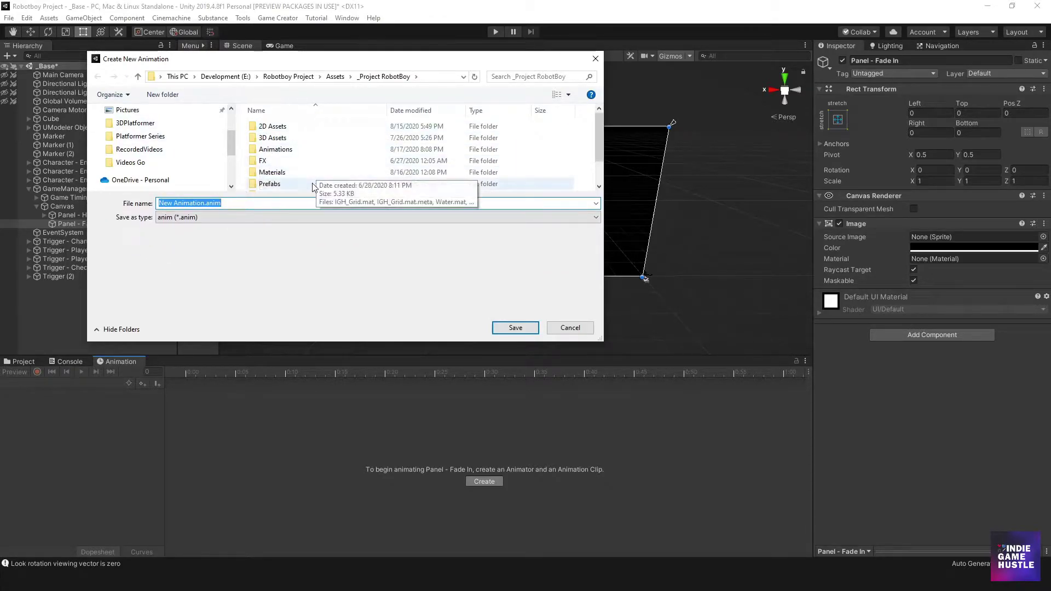
drag(305, 195, 299, 250)
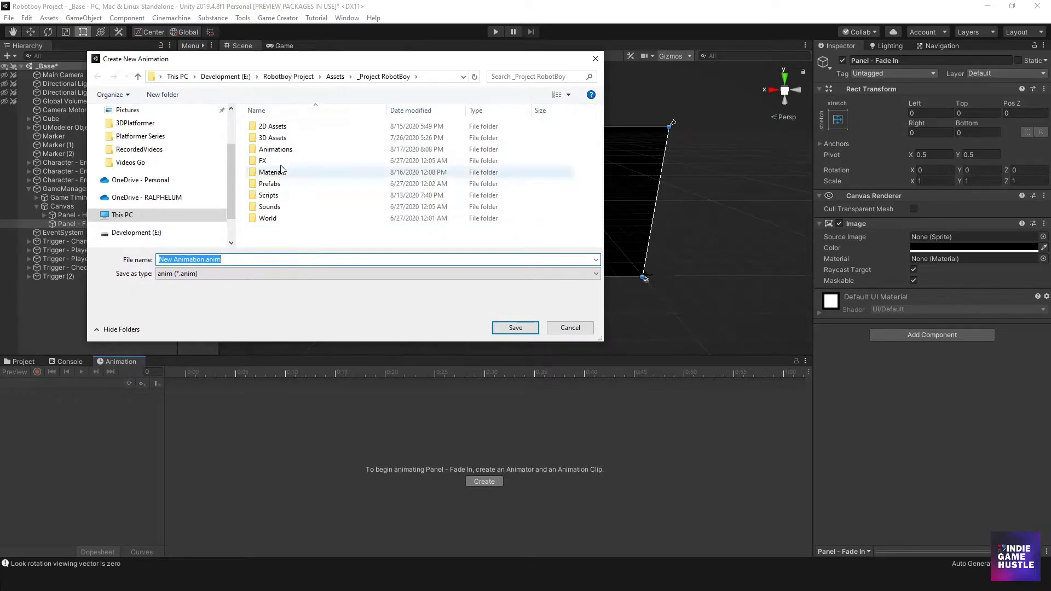
double_click(275, 149)
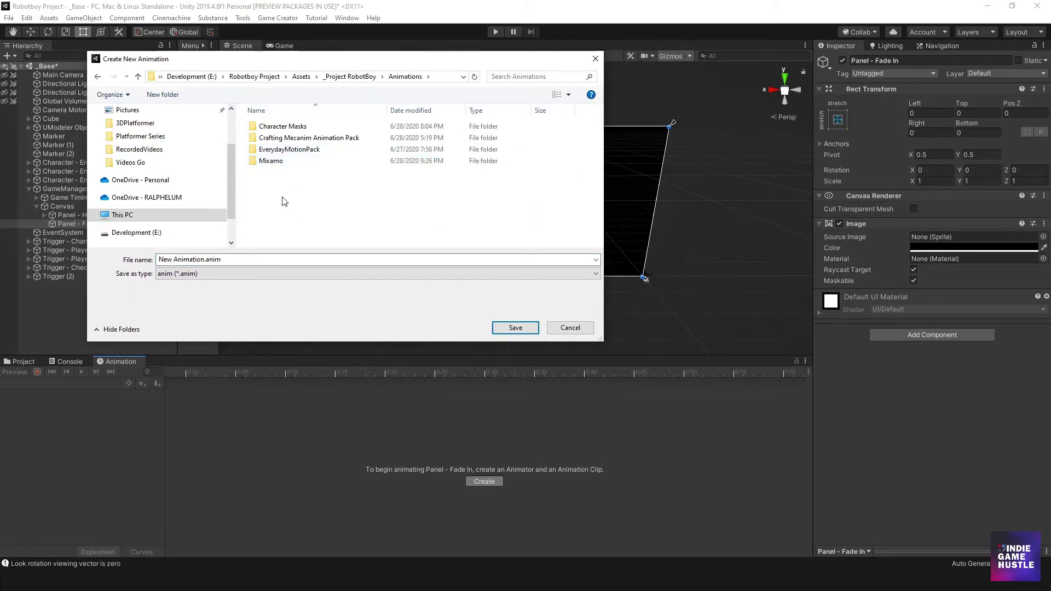
right_click(286, 190)
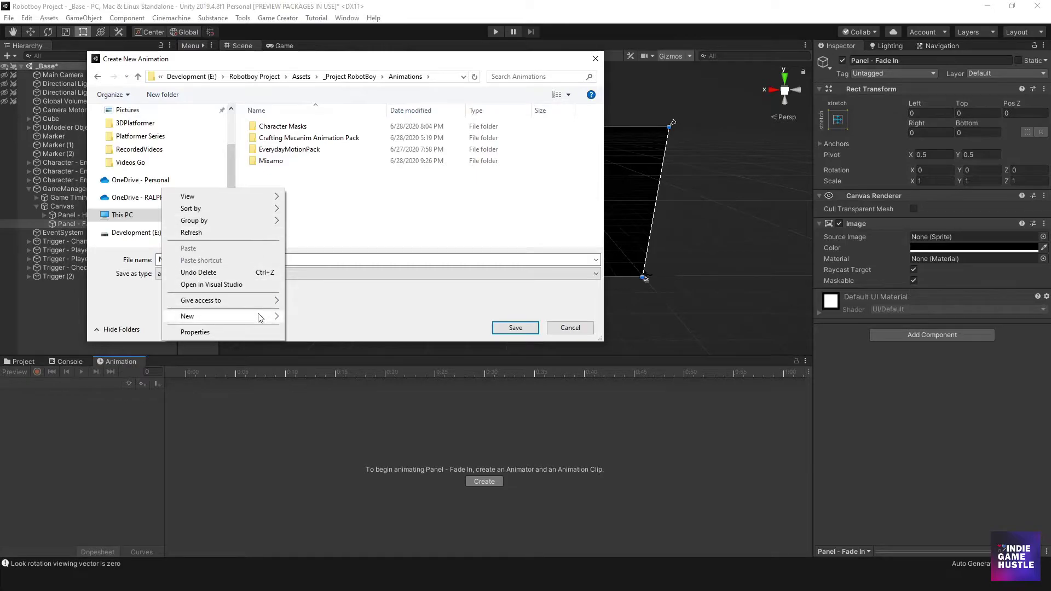
mouse_move(260, 317)
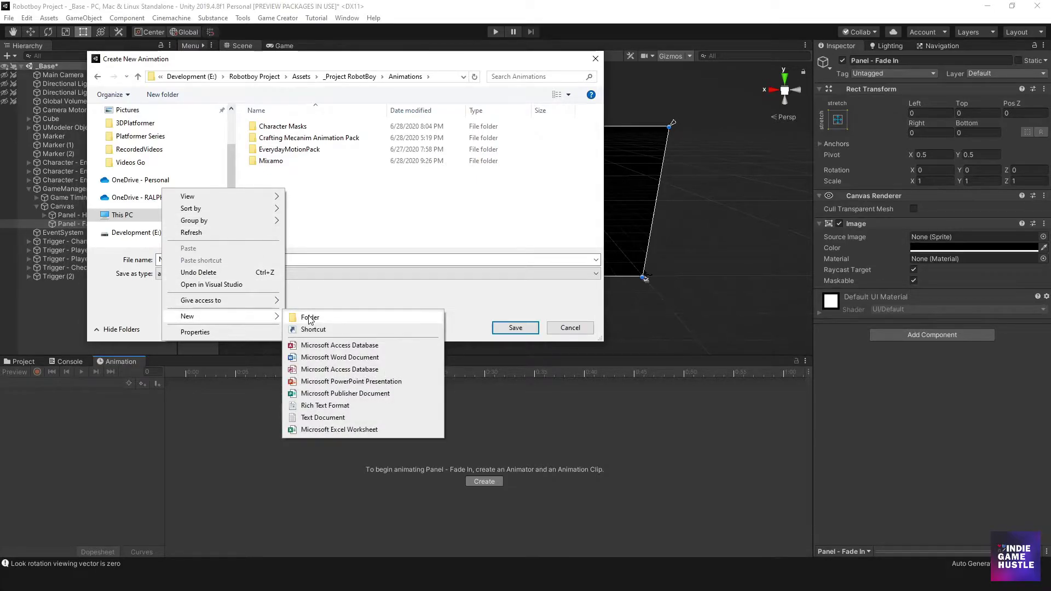
click(309, 318)
text(UI )
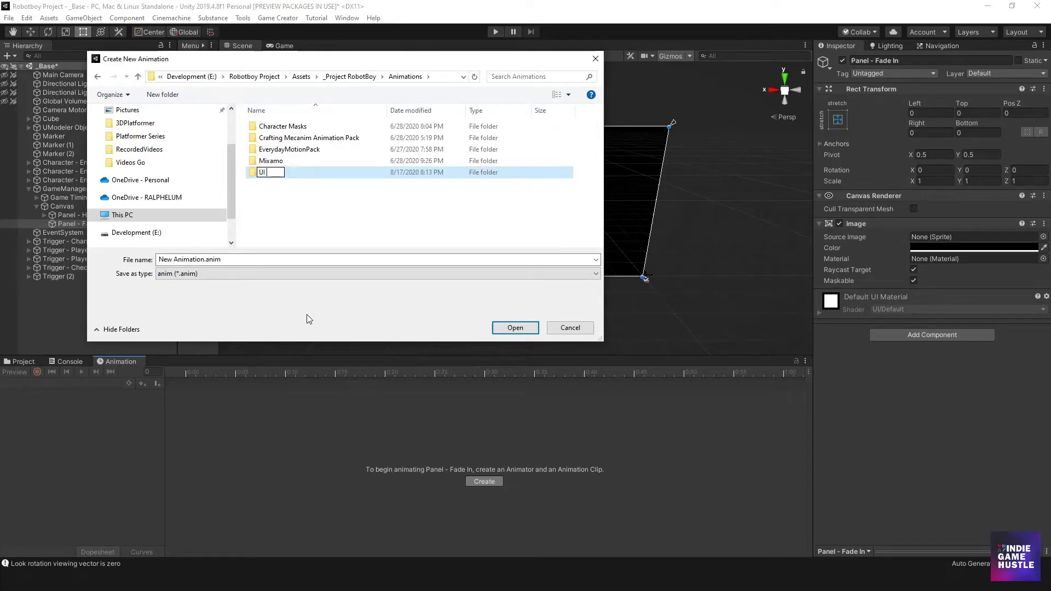
text(Animations)
key(Return)
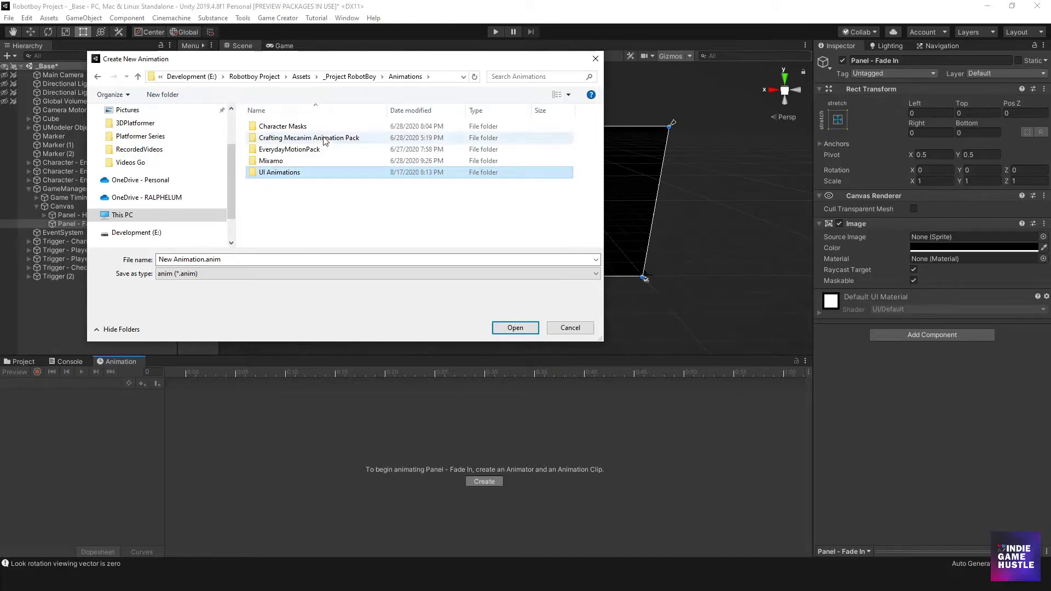
Save the clip as UI_Panel_FadeInAnimation.anim in the UI Animations folder and select Panel - Fade In
double_click(272, 173)
click(232, 260)
click(232, 259)
key(Left)
key(BackSpace)
key(BackSpace)
key(BackSpace)
key(BackSpace)
text(FadeIn)
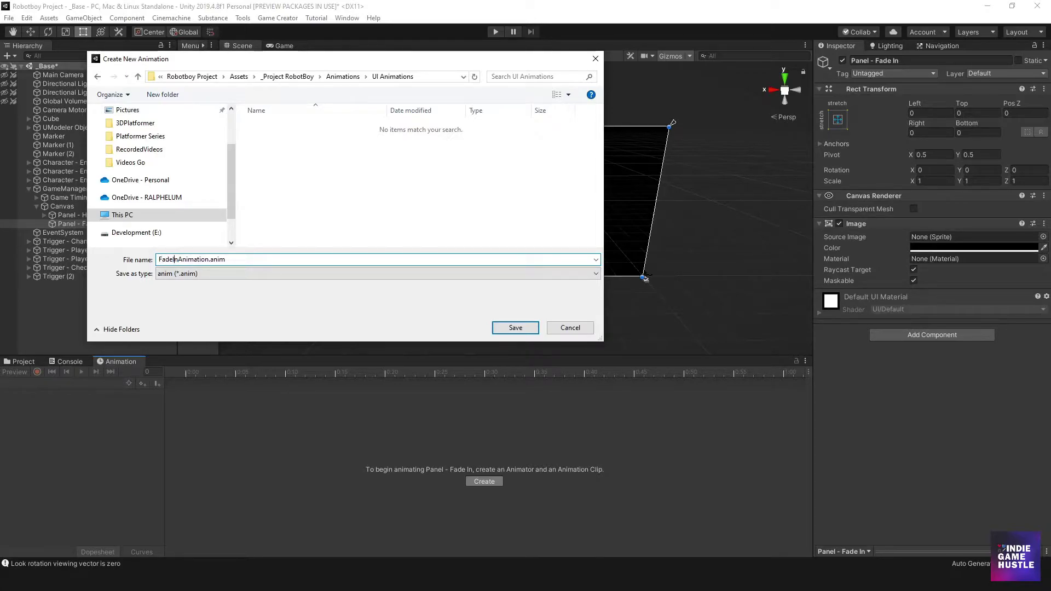
text(UI_Panel_)
click(499, 327)
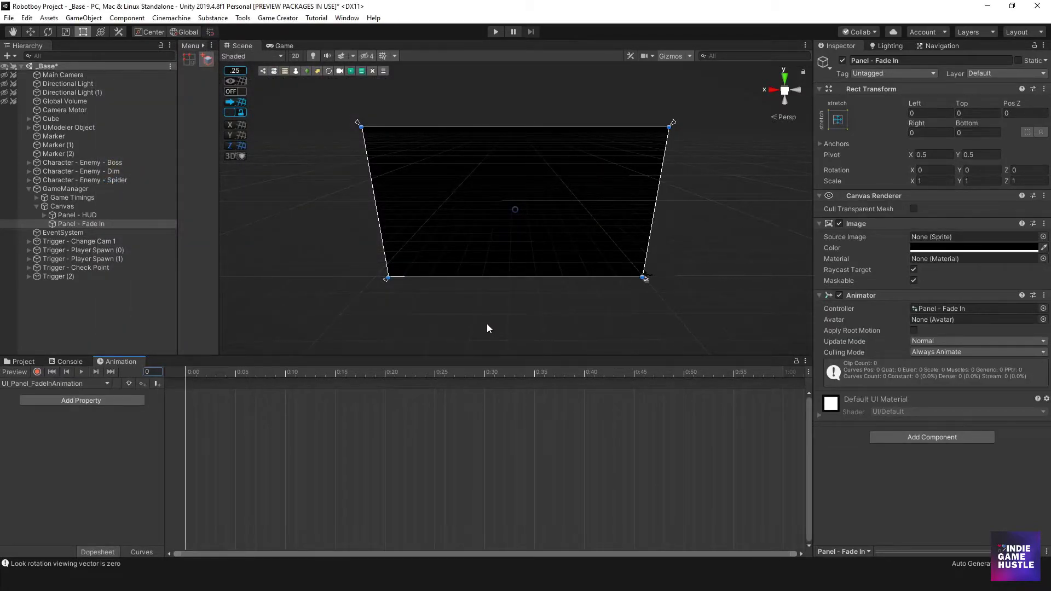
click(95, 224)
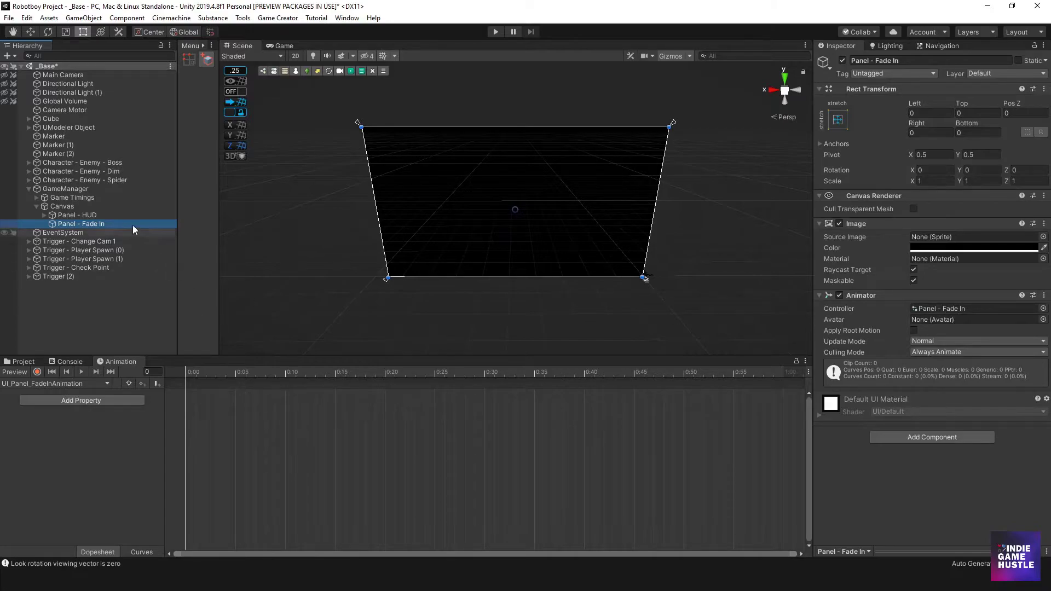
Locate the controller assigned to Panel - Fade In and its clip in the UI Animations folder, and return to the clip's timeline
click(955, 308)
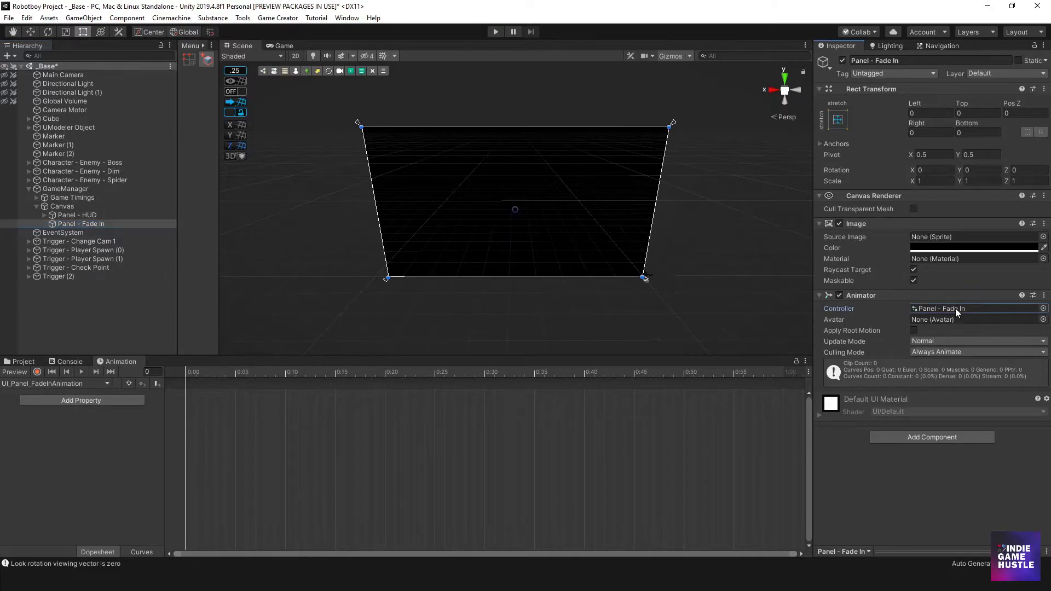
click(24, 363)
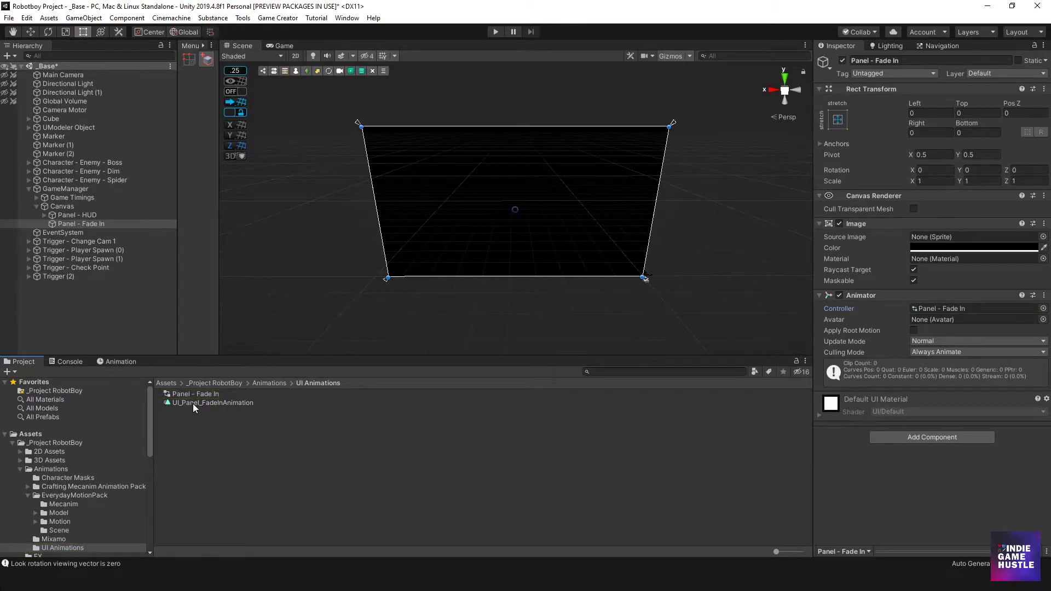
click(118, 362)
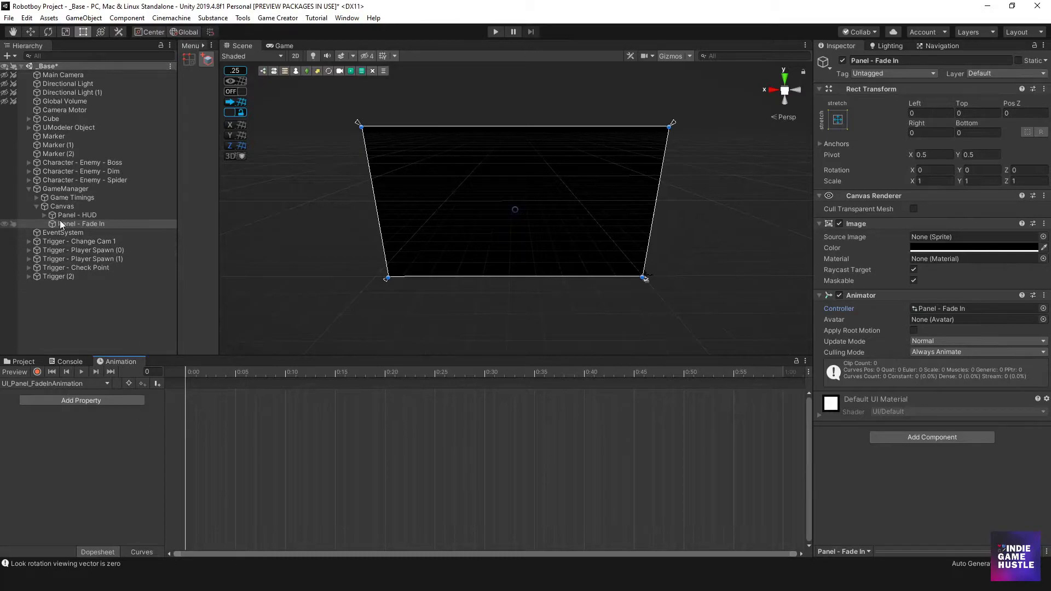
Turn on animation preview and add the Image component's Color property to UI_Panel_FadeInAnimation
click(16, 372)
click(22, 372)
click(16, 373)
click(109, 403)
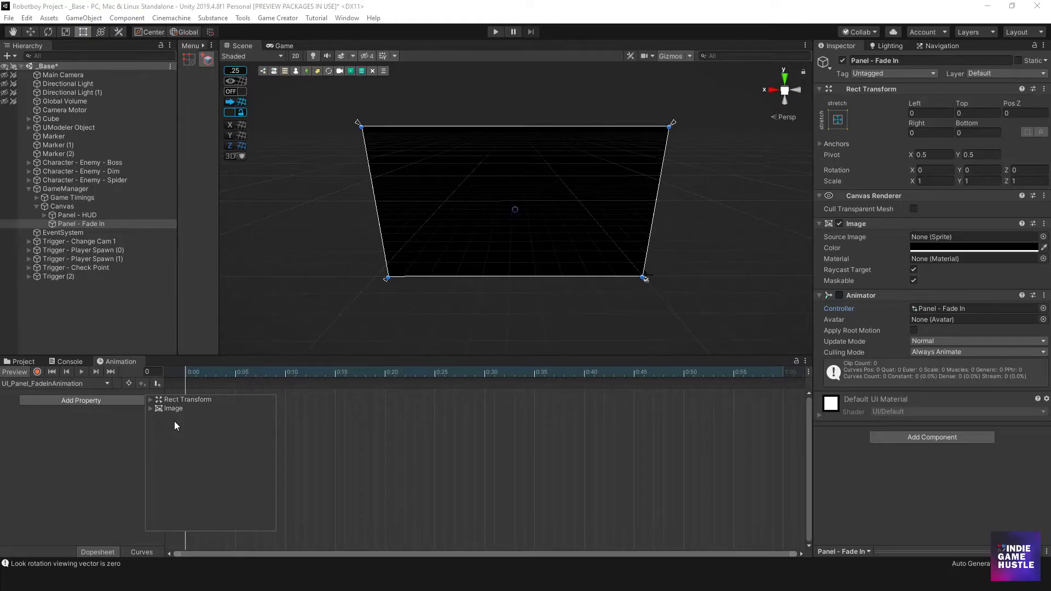
click(151, 400)
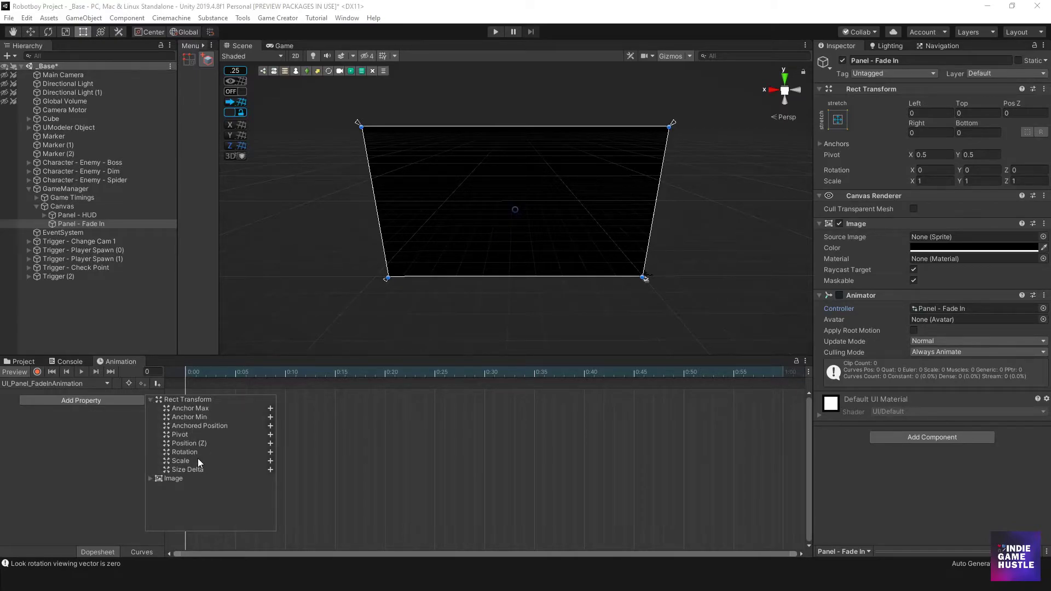
click(150, 399)
click(151, 408)
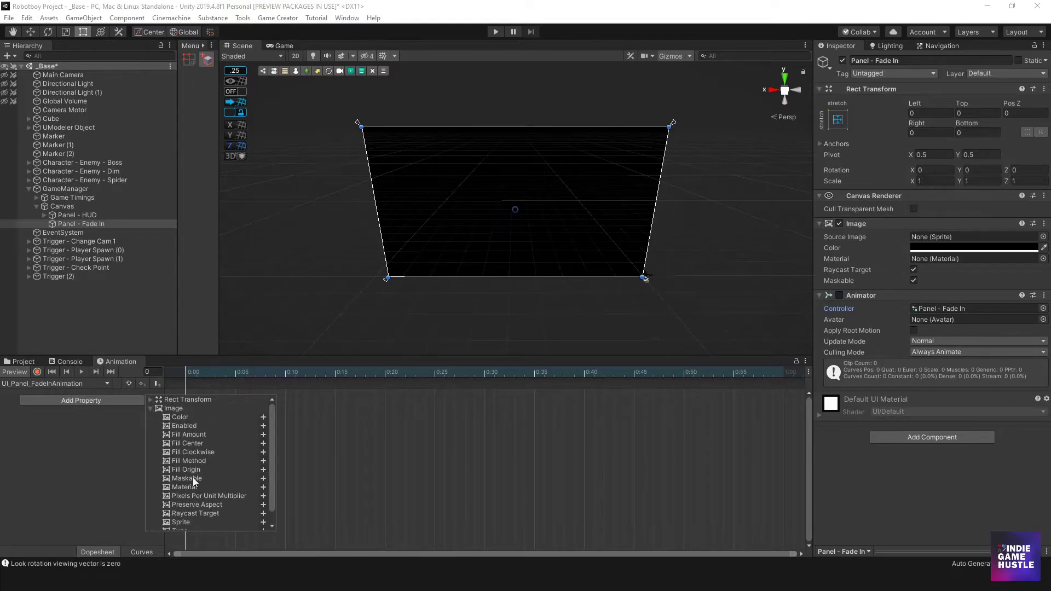
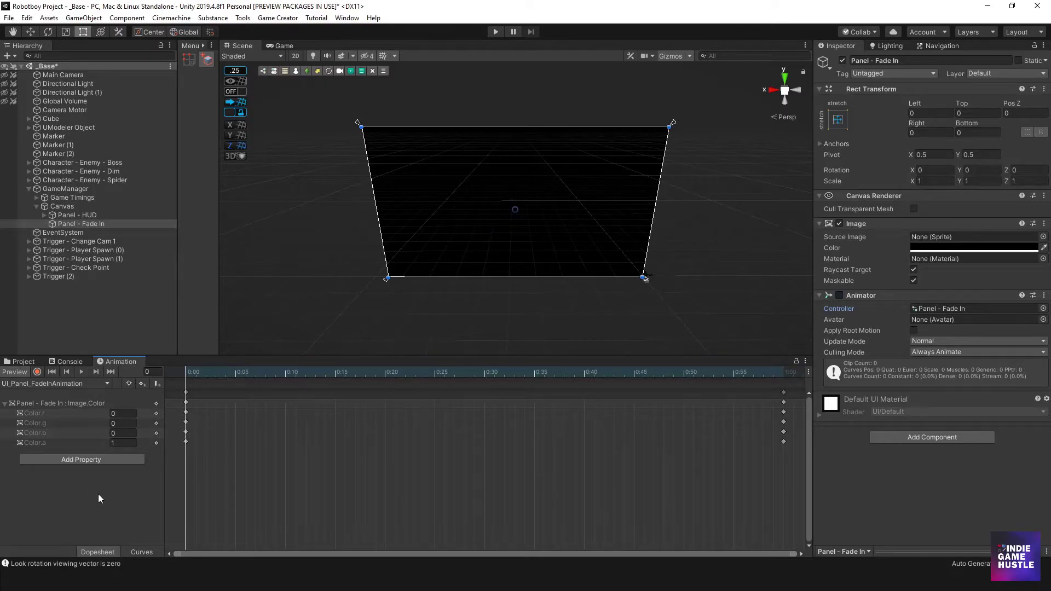
Try lowering the Color.a value at the 0:05 mark, and undo the change
drag(191, 369, 235, 377)
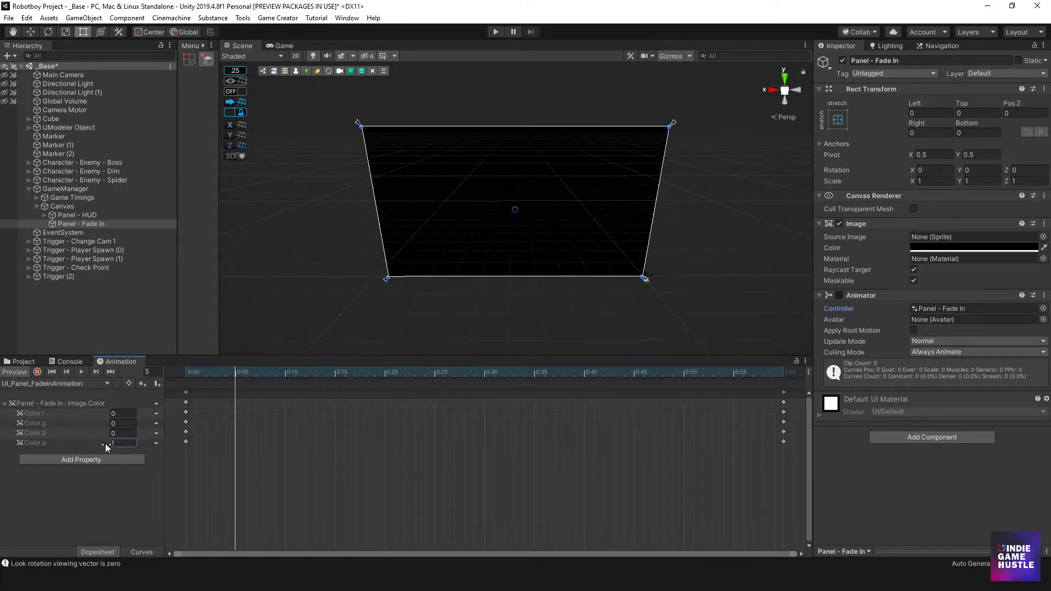
drag(105, 443, 55, 441)
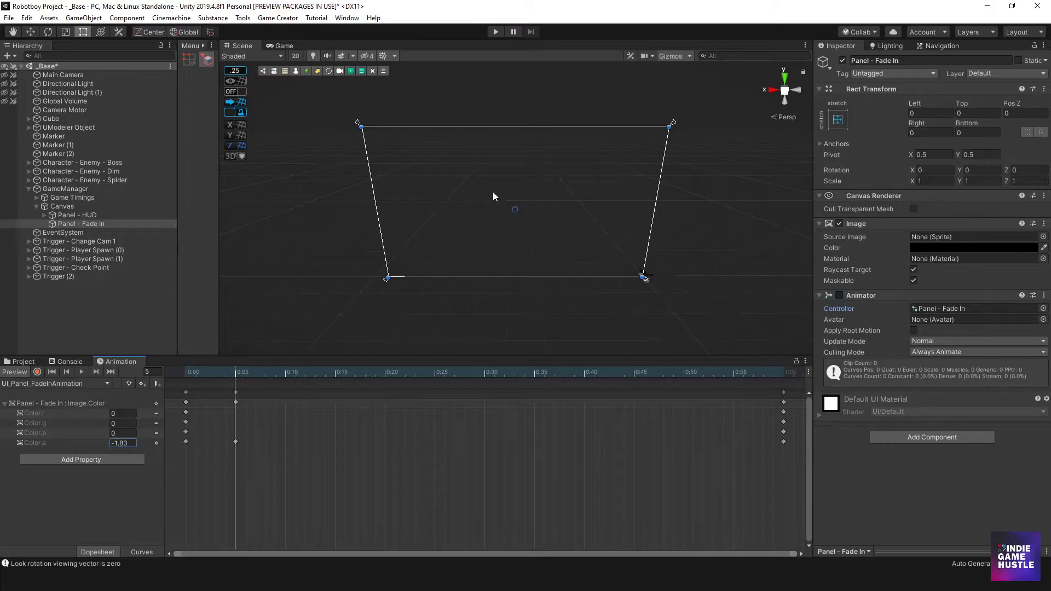
key(ctrl+z)
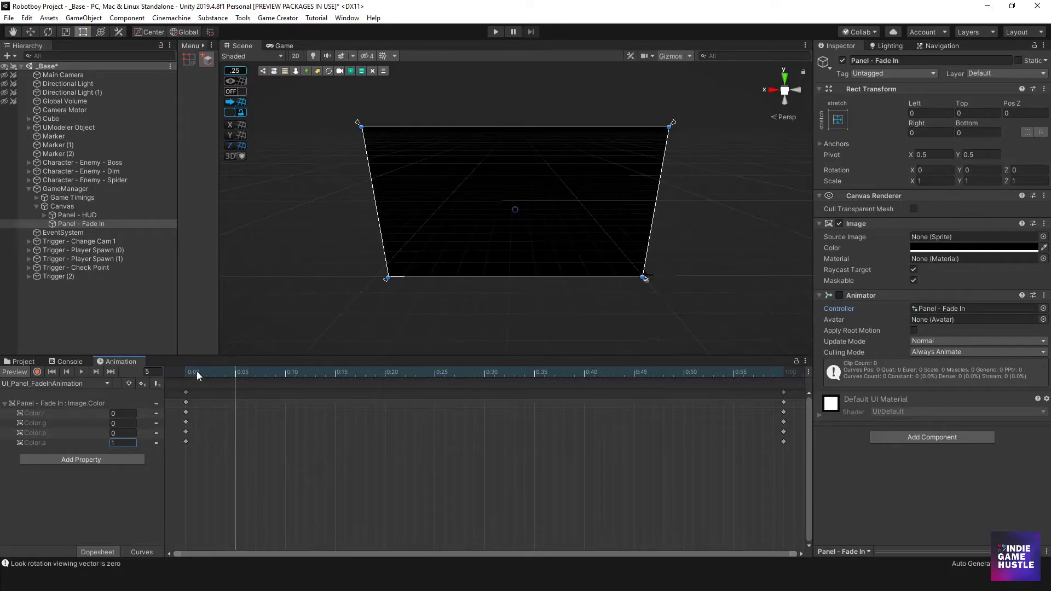
Set Color.a to 0 at the frame 60 end keyframe, and scrub the timeline to check the fade
drag(196, 371, 515, 391)
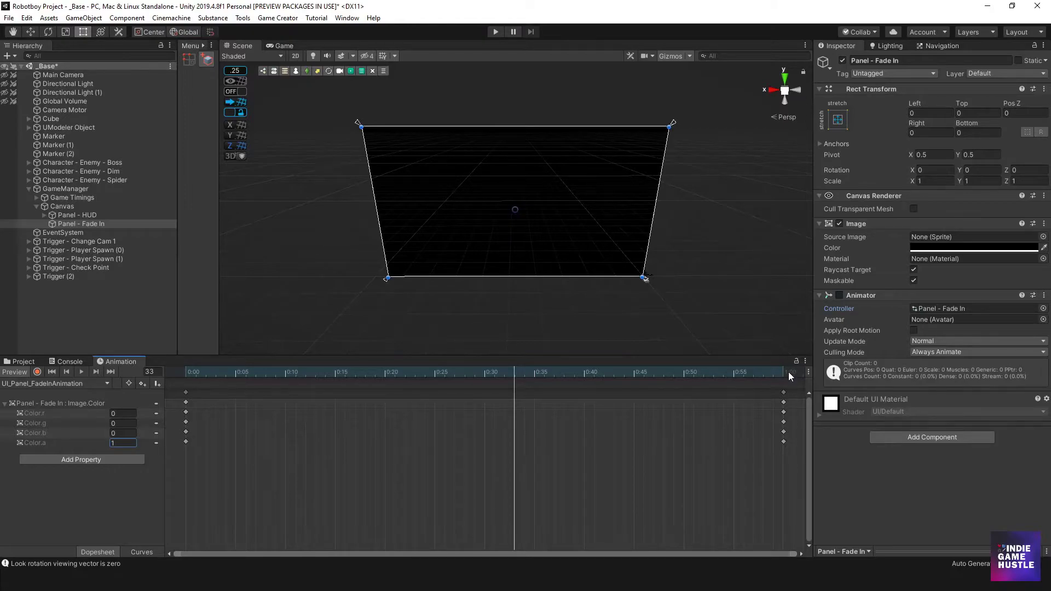
click(752, 371)
drag(732, 371, 764, 375)
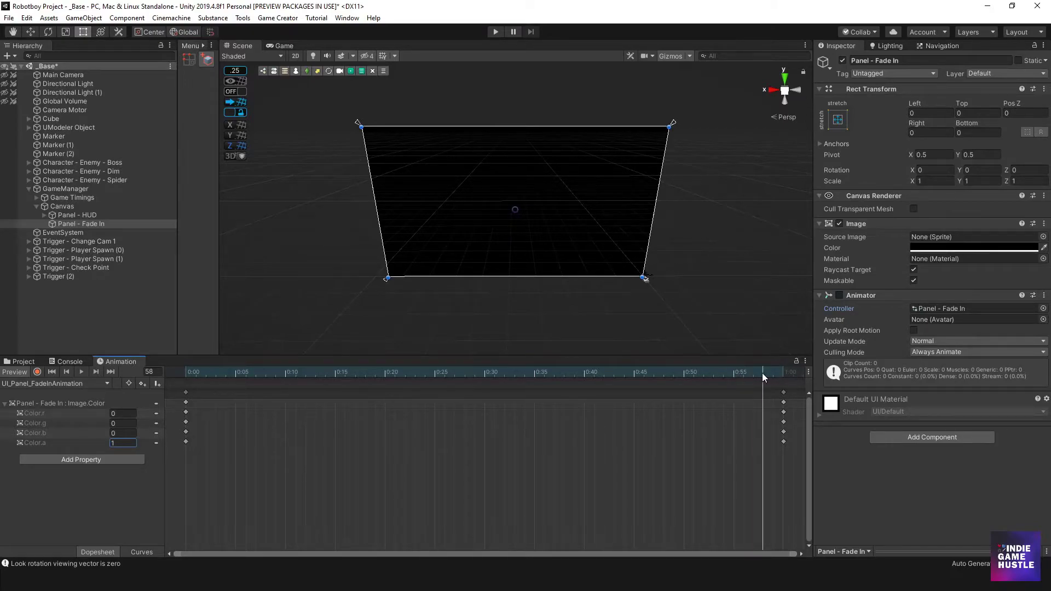
click(784, 371)
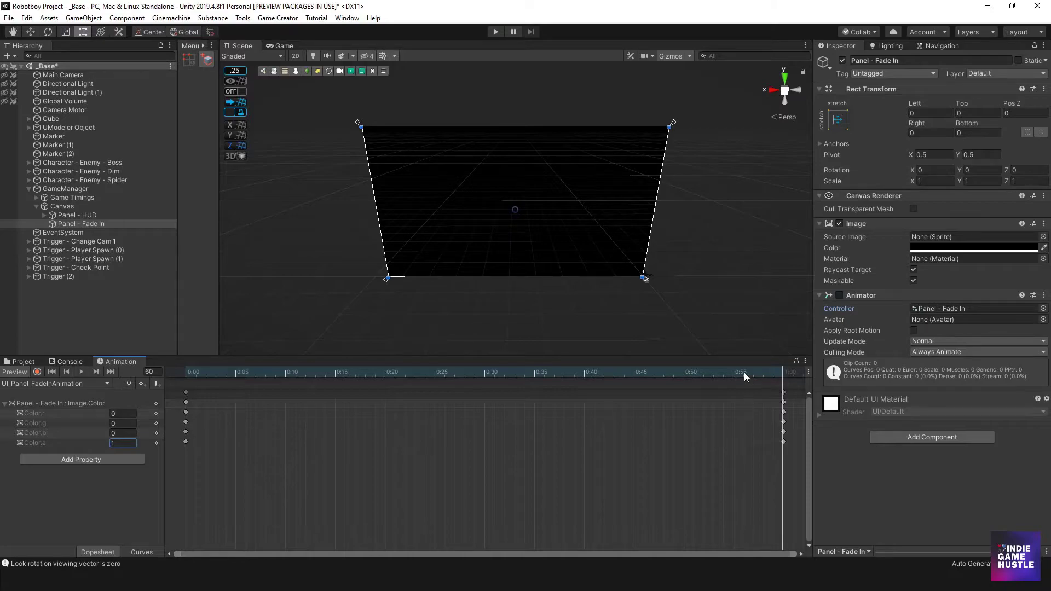
key(comma)
key(comma)
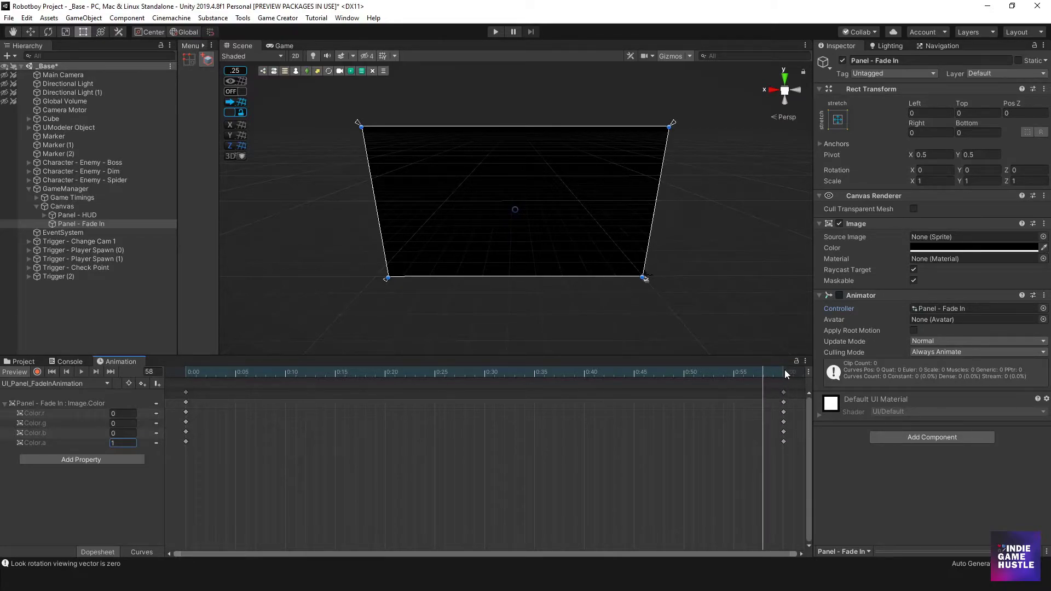
click(784, 371)
click(129, 440)
text(0)
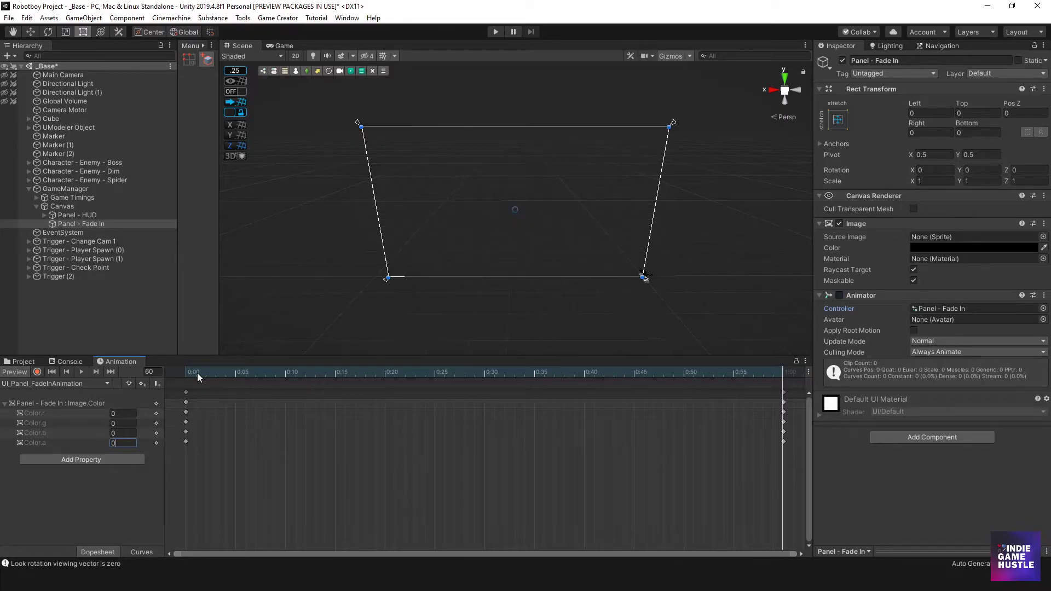
drag(190, 372, 295, 378)
drag(363, 390, 400, 409)
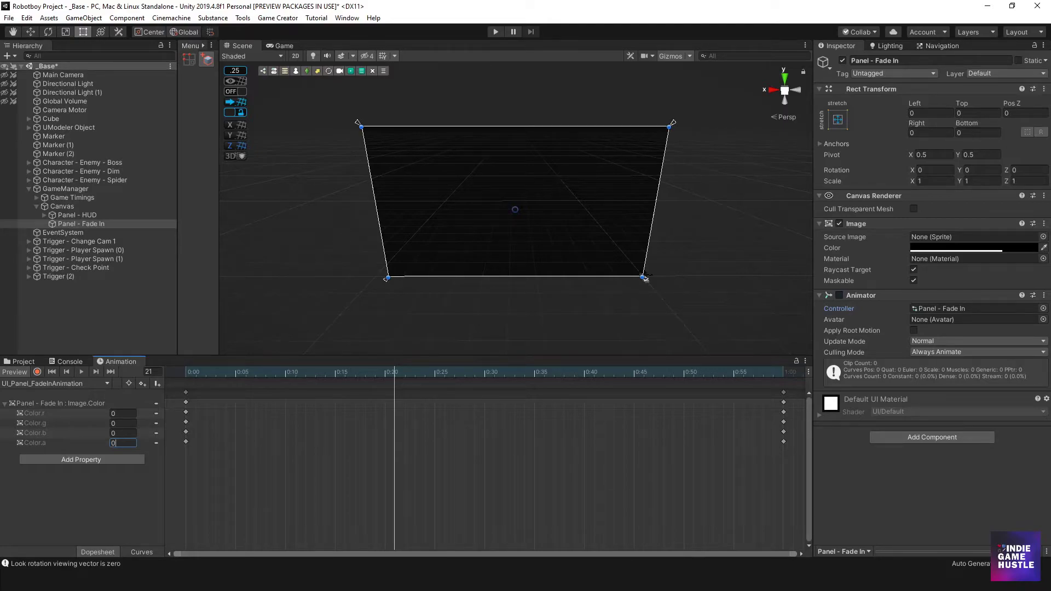
Move all of the clip's end keyframes to 2:00 and return the playhead to the first frame
drag(799, 554, 799, 554)
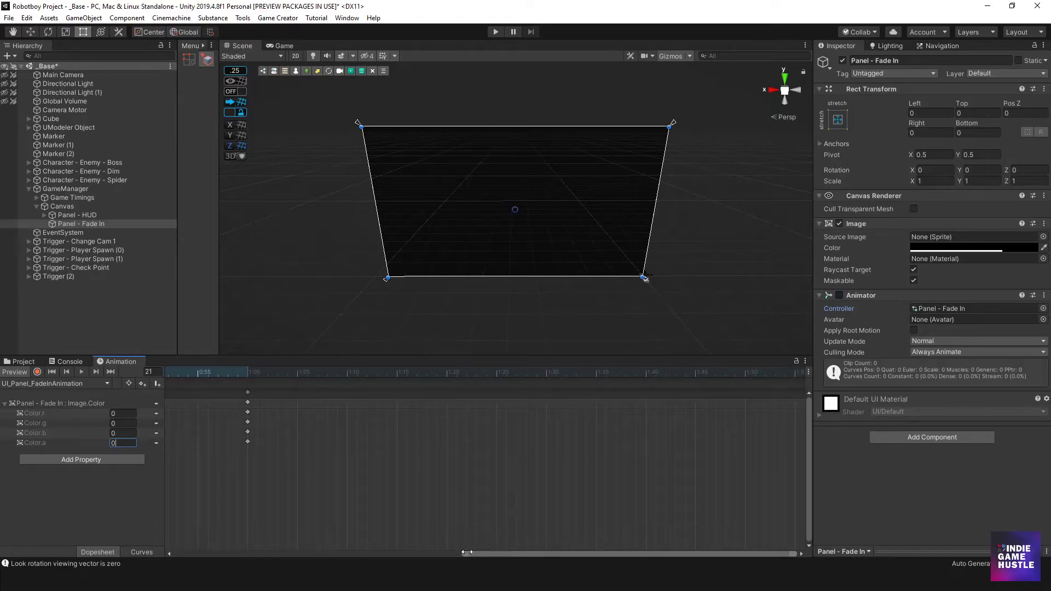
drag(463, 554, 137, 521)
drag(797, 553, 800, 553)
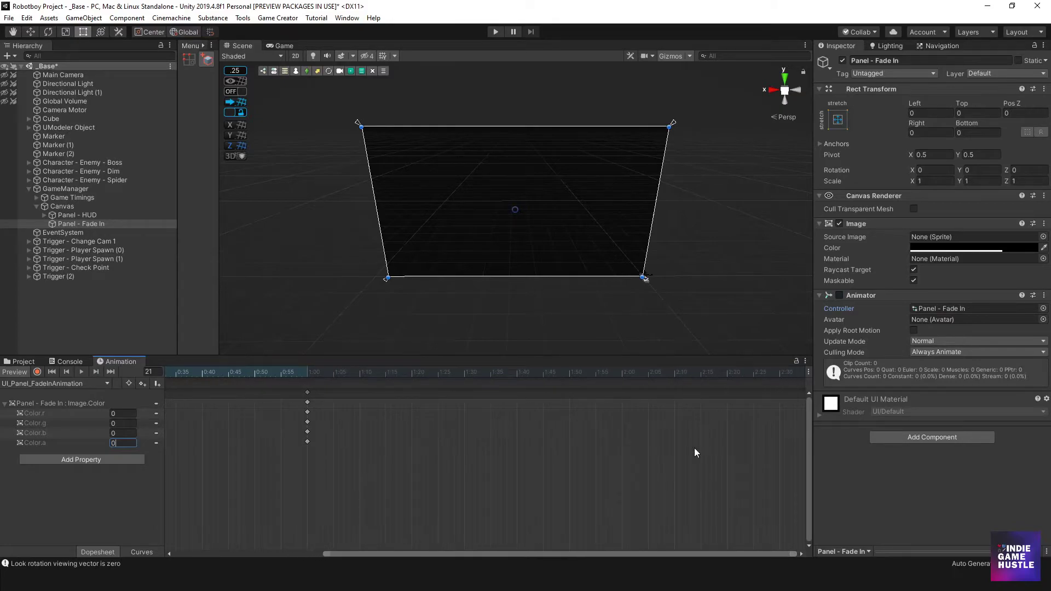
drag(344, 476, 291, 398)
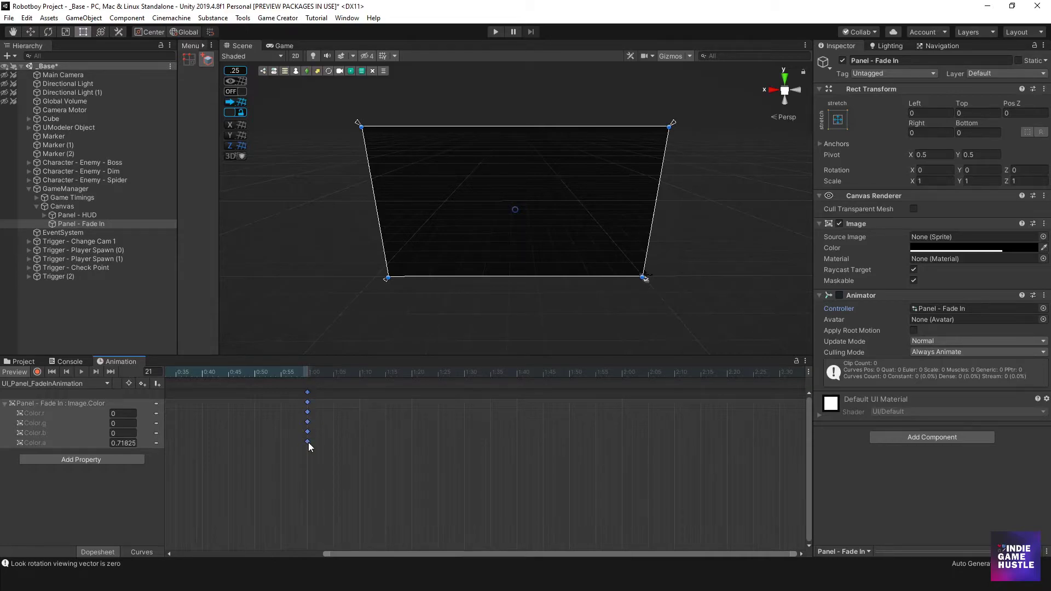
drag(308, 443, 621, 452)
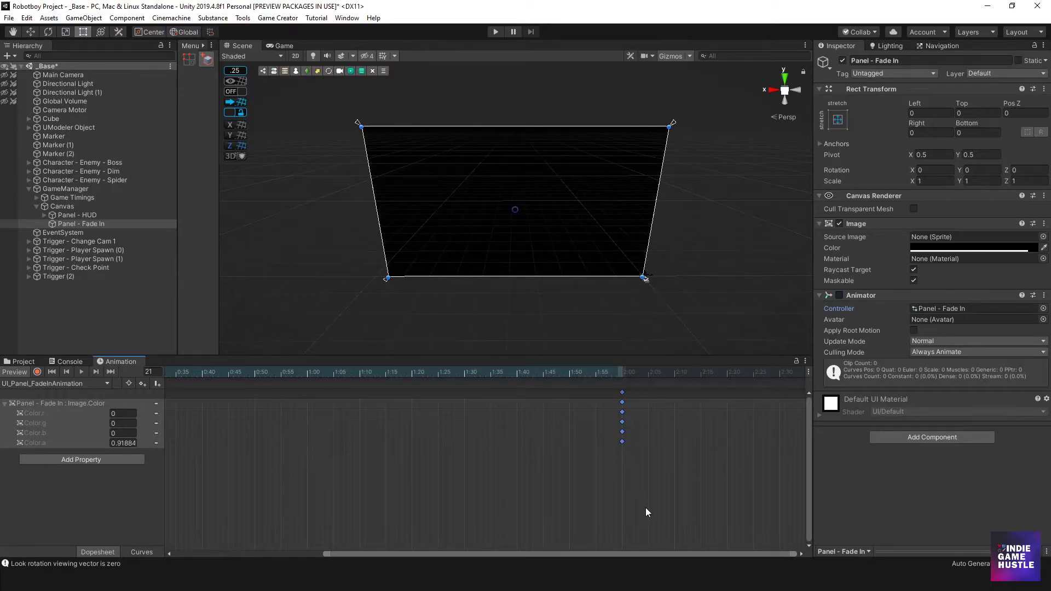
drag(644, 552, 189, 387)
click(212, 374)
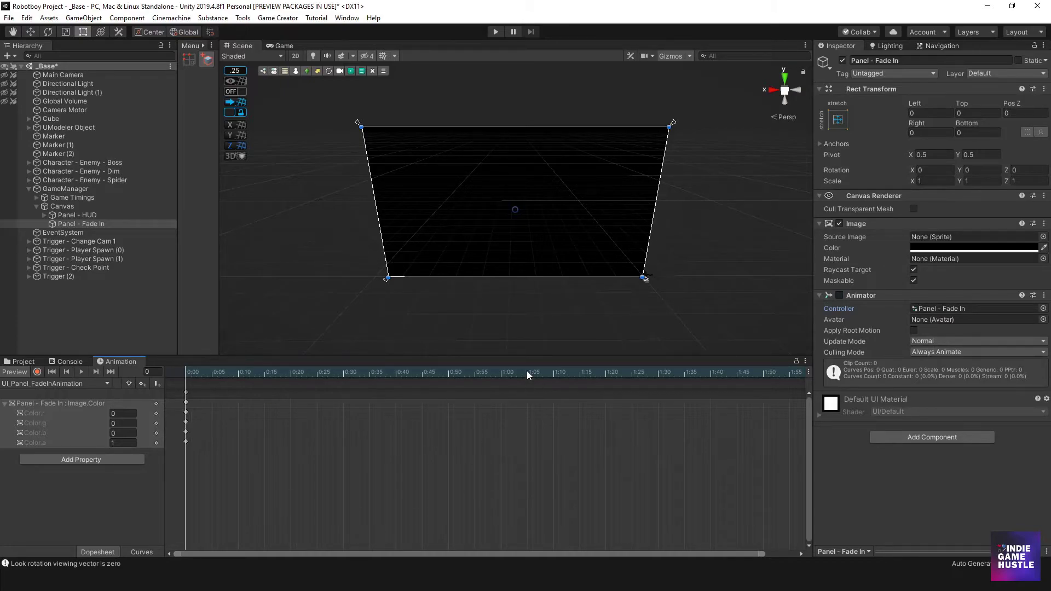
Play-test the game to check how the fade-in runs, and stop it
click(493, 32)
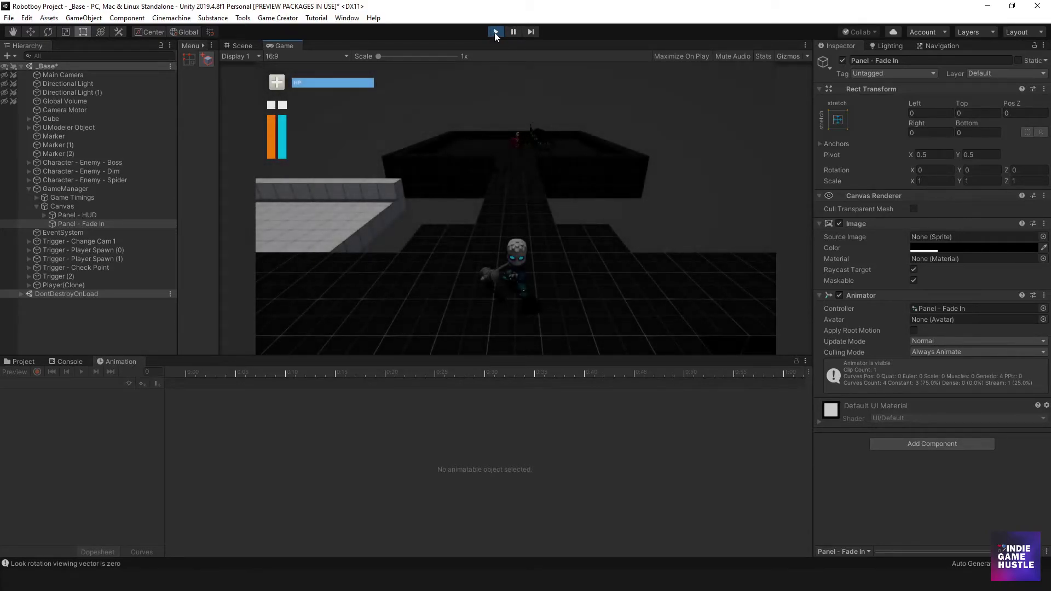
click(495, 31)
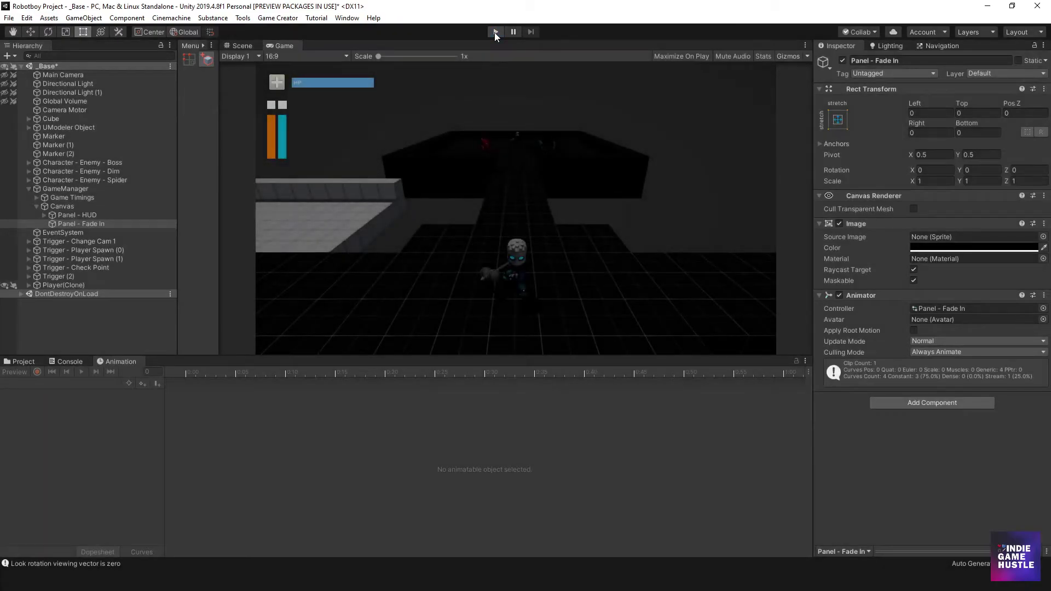
Find UI_Panel_FadeInAnimation through the animator controller of Panel - Fade In and turn off its Loop Time option
click(86, 232)
click(85, 224)
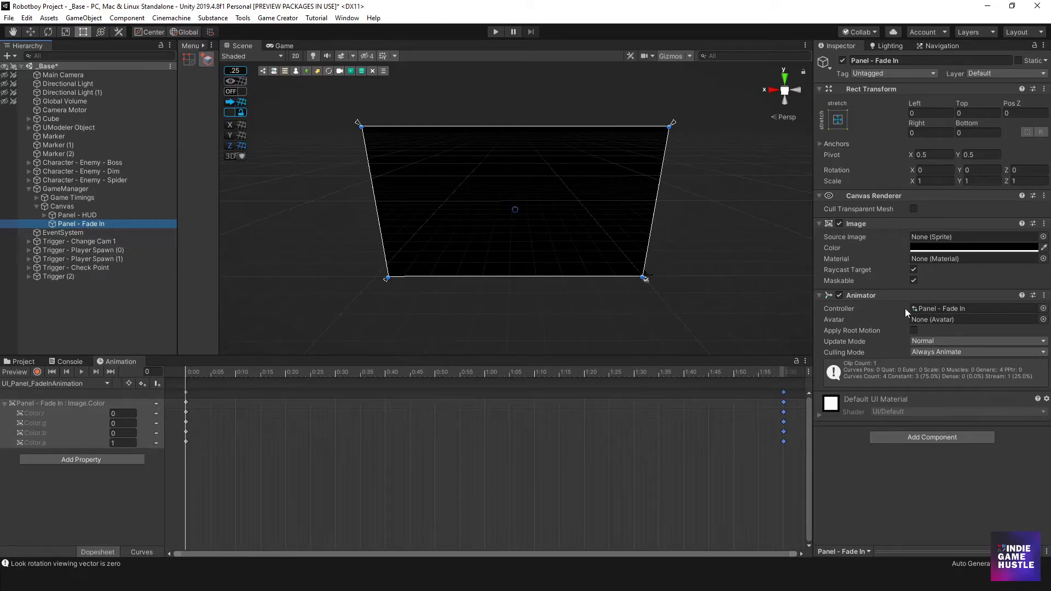
click(931, 308)
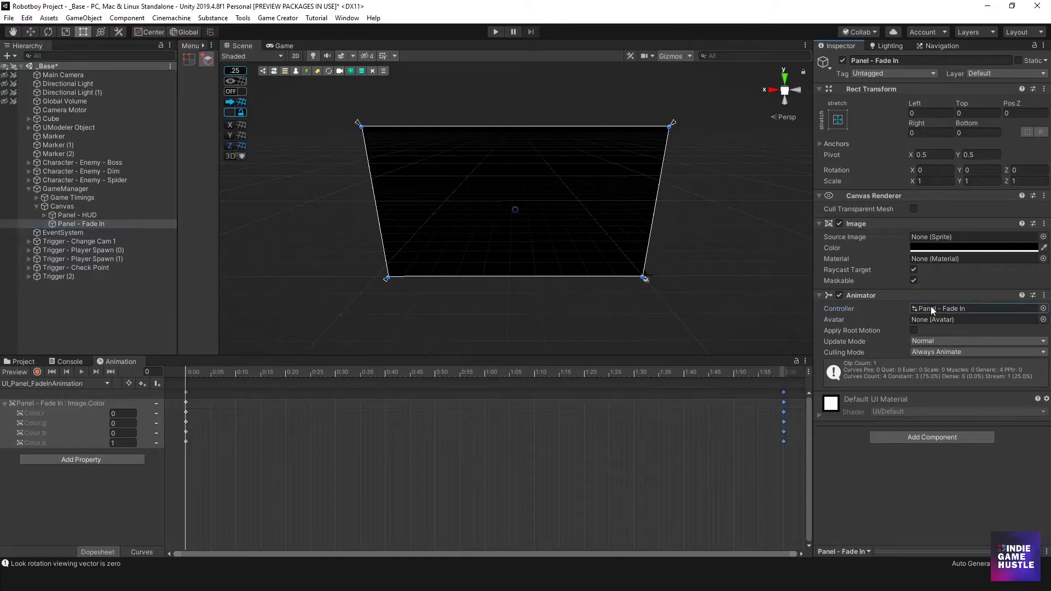
click(22, 361)
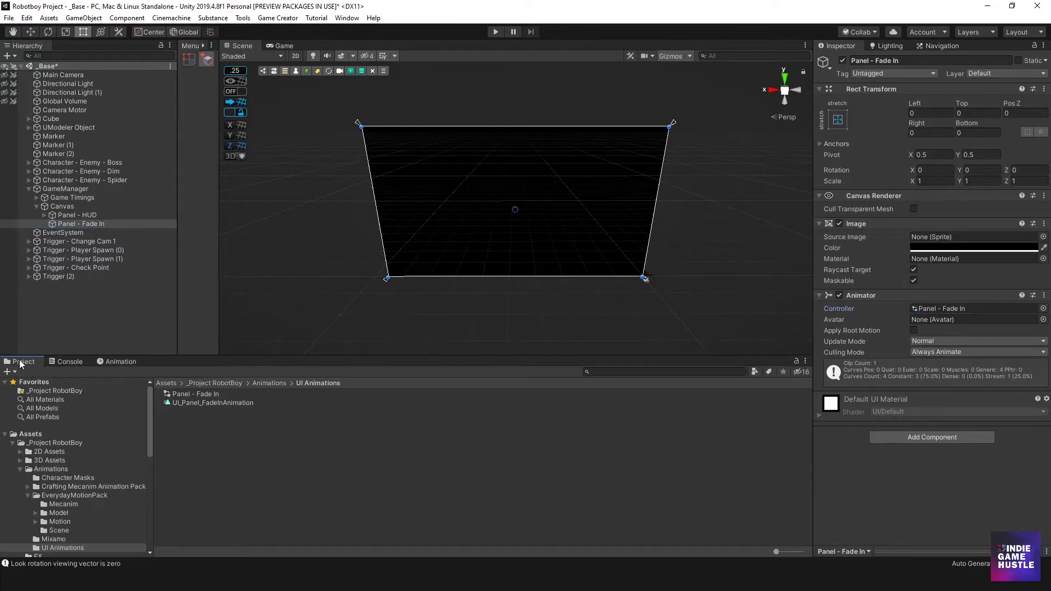
click(938, 308)
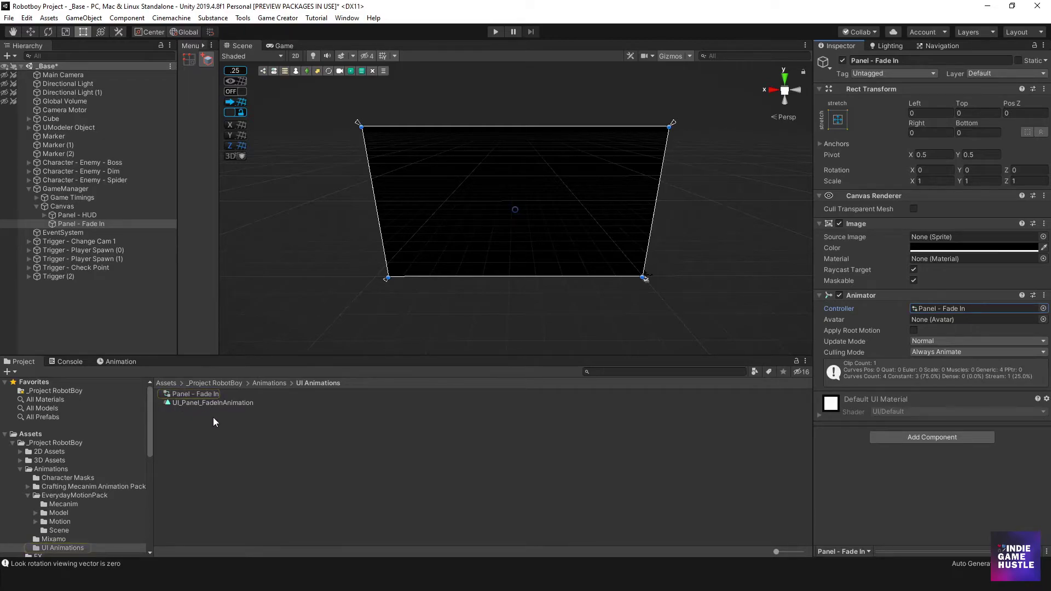
click(172, 403)
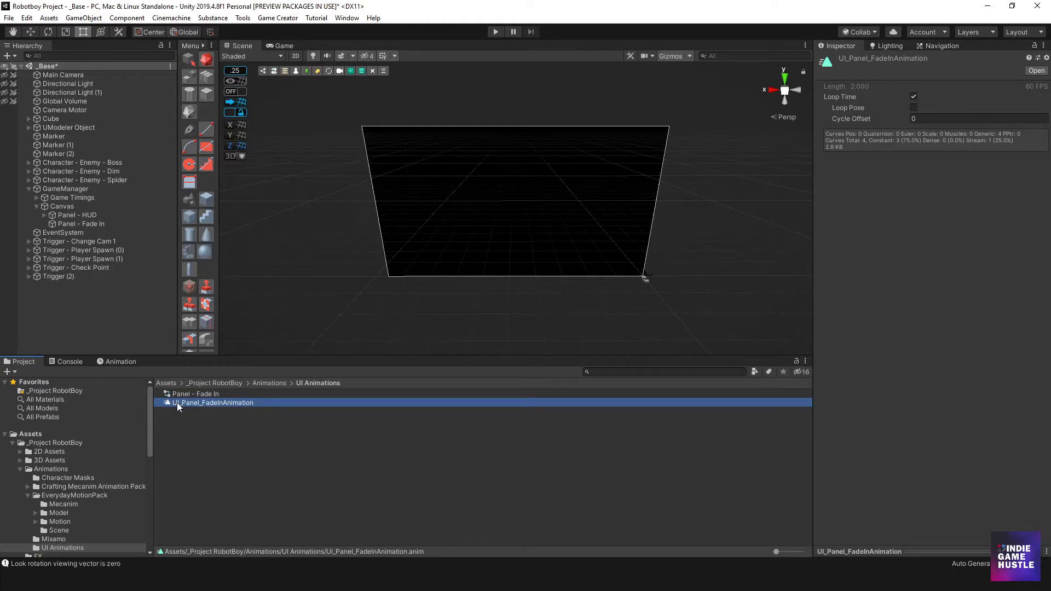
click(914, 97)
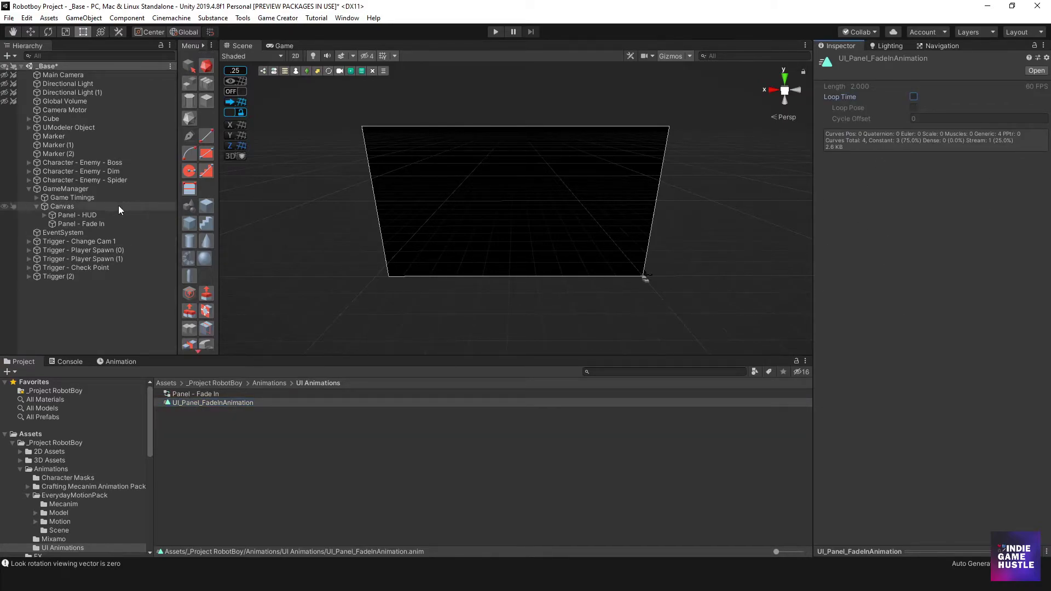
Preview the Panel - Fade In clip again, select its start keyframes and examine the fade around 1:45 to 1:50
click(91, 227)
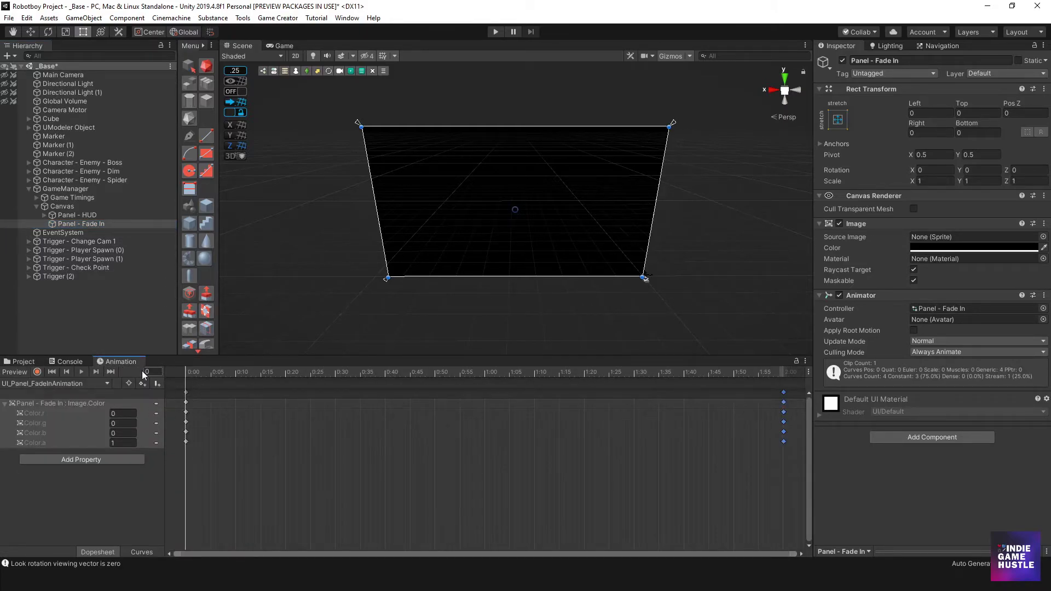
click(12, 373)
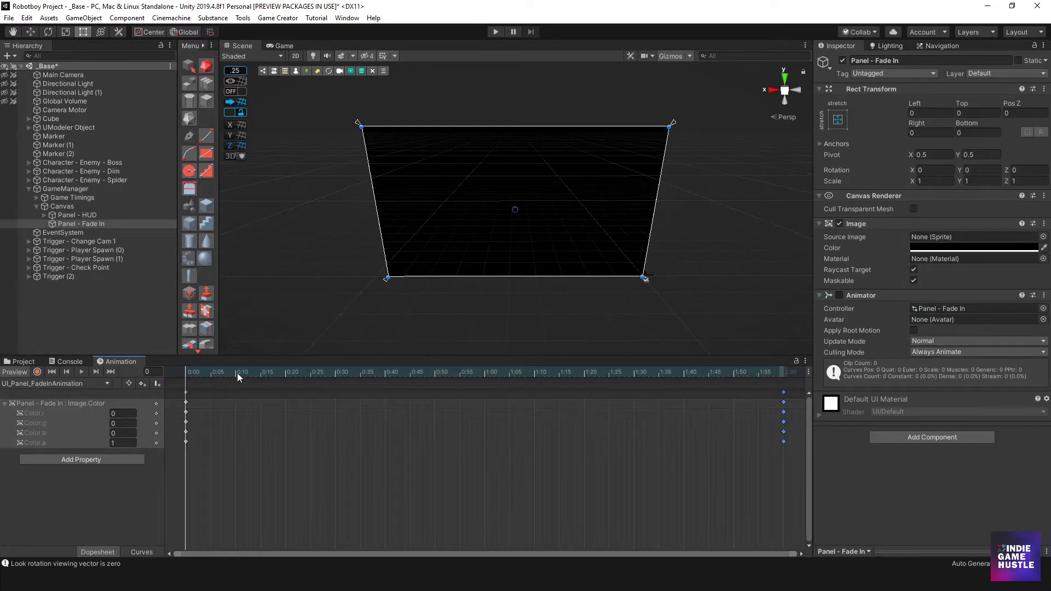
mouse_move(194, 374)
mouse_down()
mouse_move(573, 384)
mouse_move(194, 386)
mouse_move(750, 393)
mouse_move(172, 366)
mouse_move(493, 376)
mouse_move(197, 370)
mouse_move(399, 389)
mouse_move(176, 380)
mouse_up()
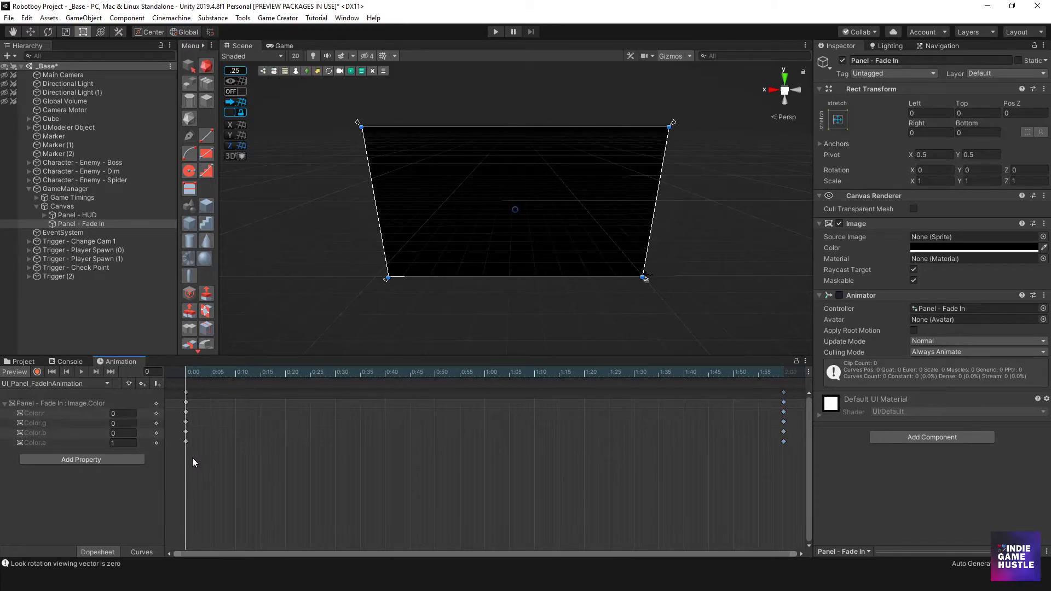
drag(211, 477, 186, 387)
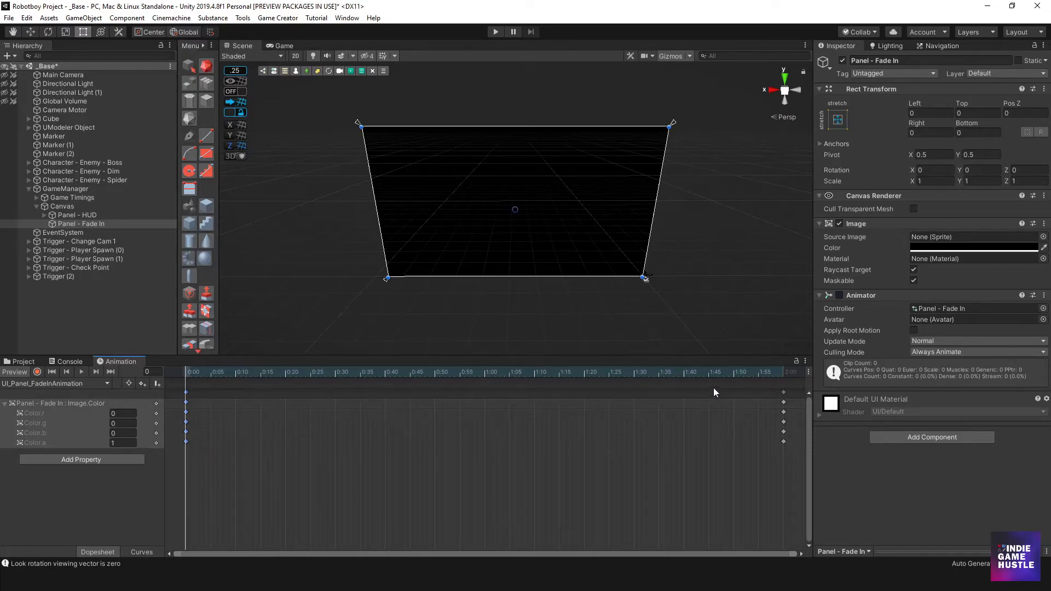
click(729, 373)
key(comma)
key(comma)
key(comma)
key(comma)
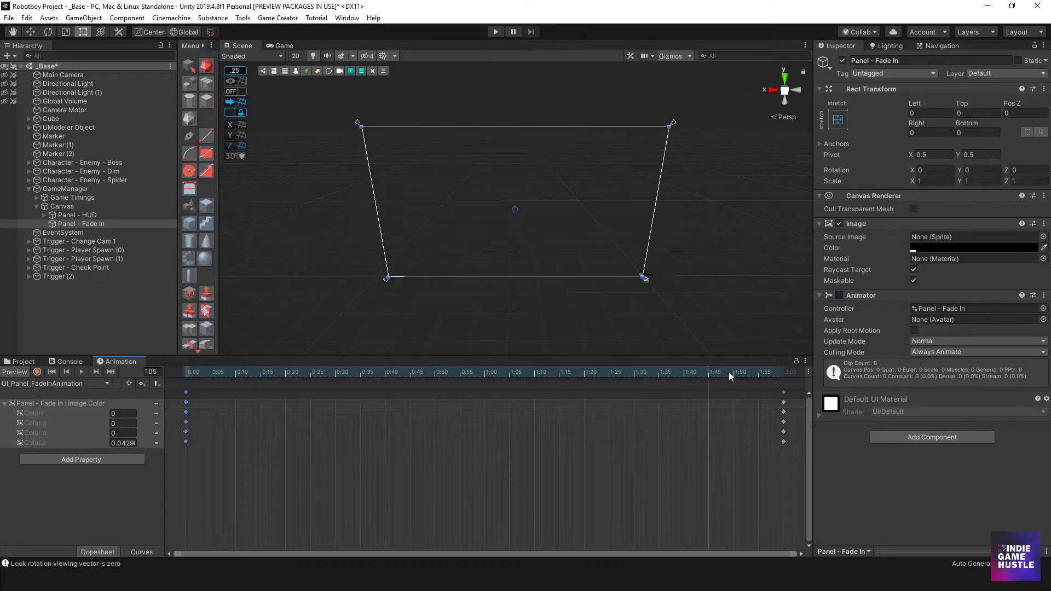
click(735, 371)
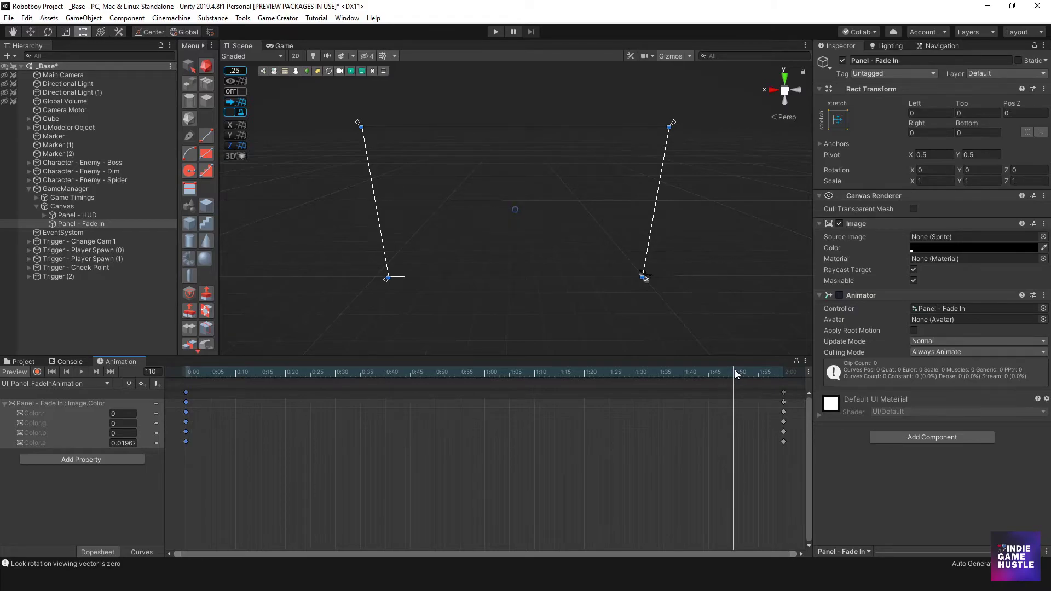
Key the panel's Color.a at 1 at the 1:50 mark and scrub through the clip to check the fade up to 2:00
text(1)
key(Return)
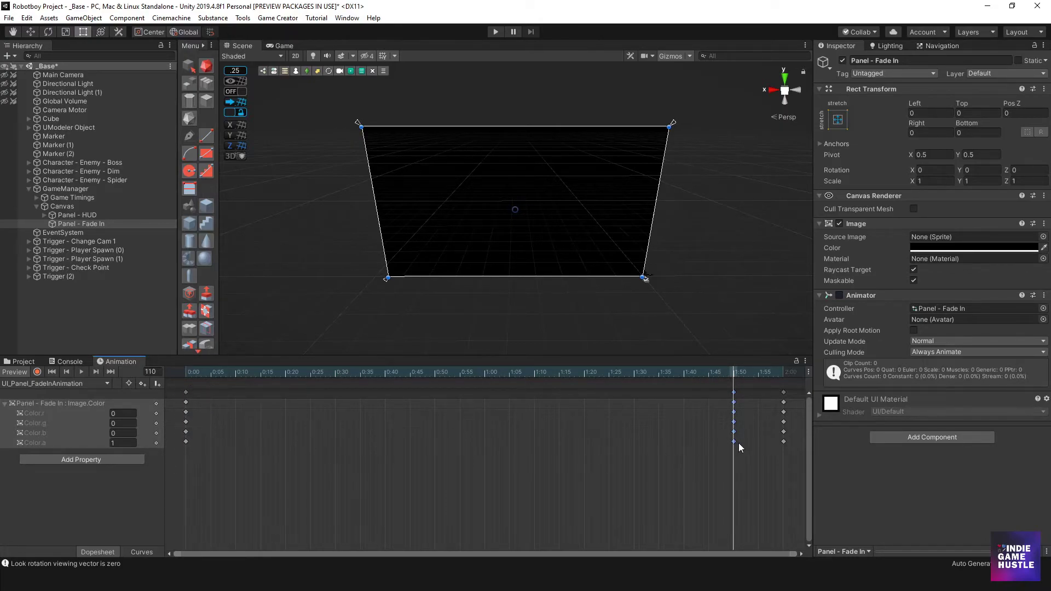
click(784, 372)
click(693, 372)
drag(186, 375, 782, 435)
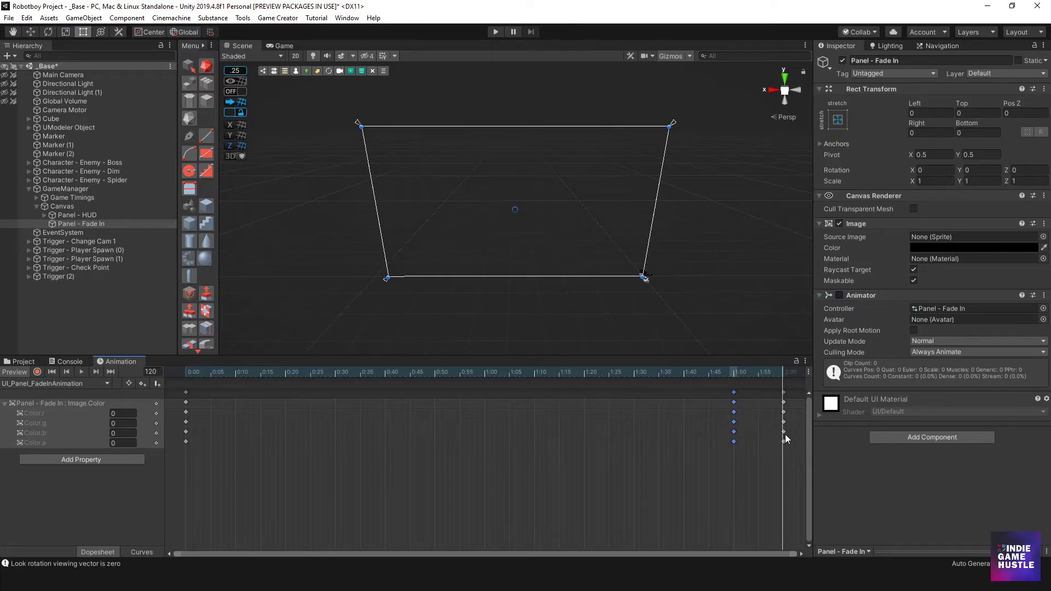
Play-test the fade-in by walking the character into the enemy arena, fighting the red enemy and walking again after the respawn
click(496, 31)
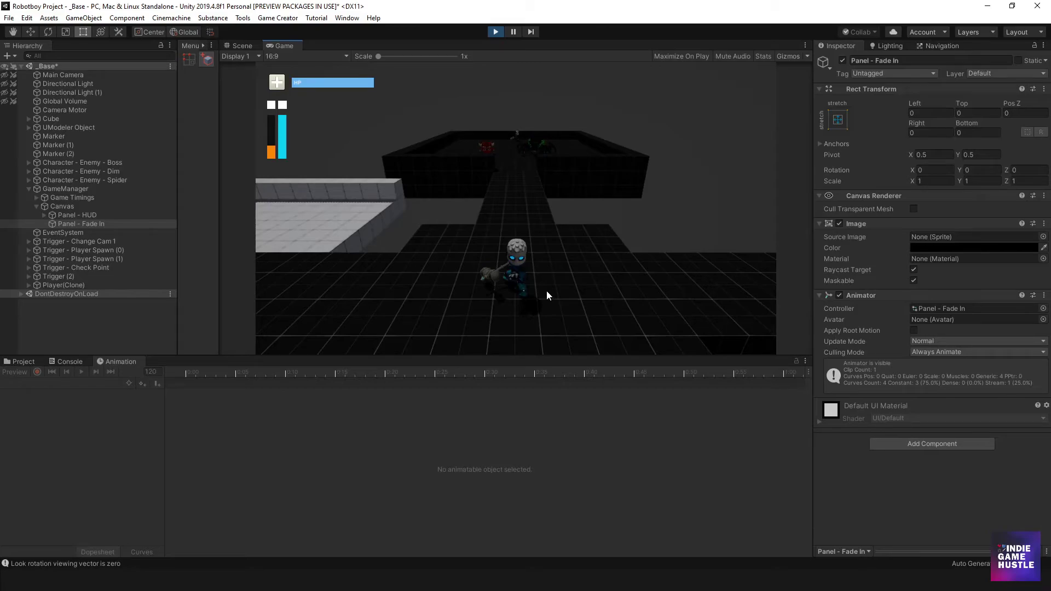
key(w)
key(w)
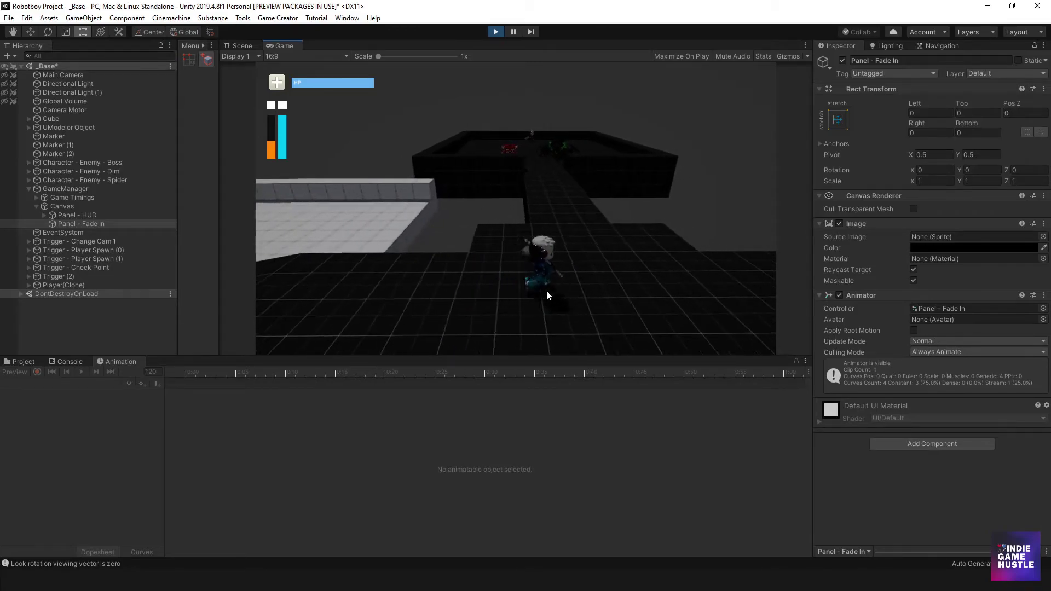
key(w)
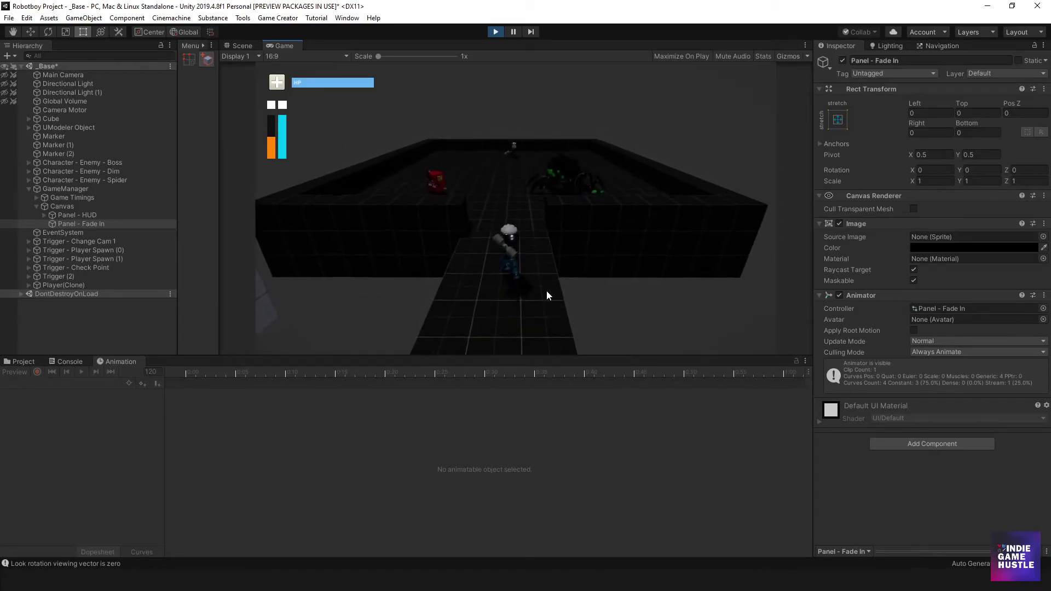
key(w)
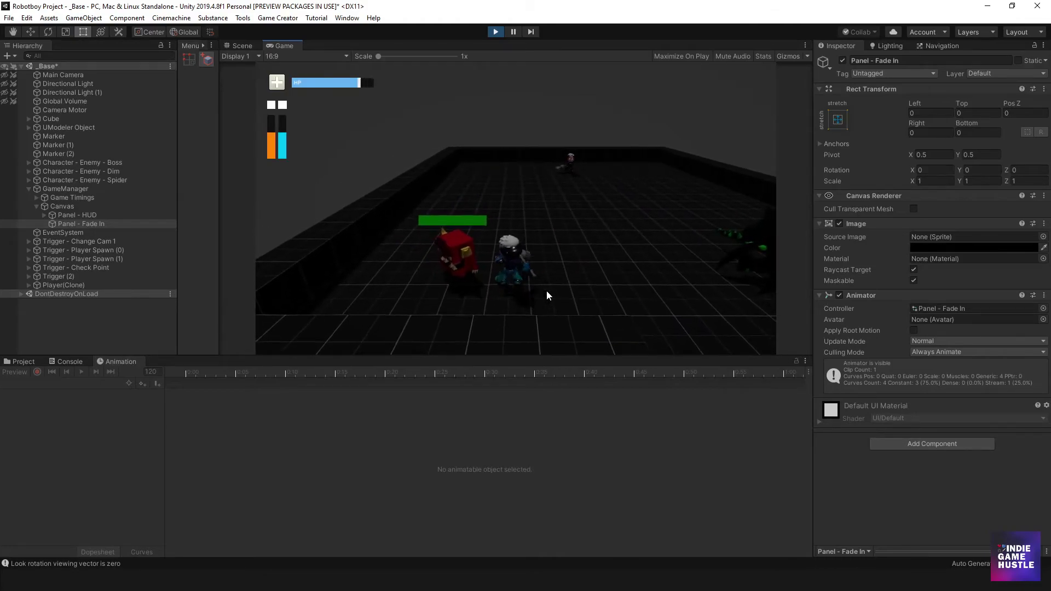
key(w)
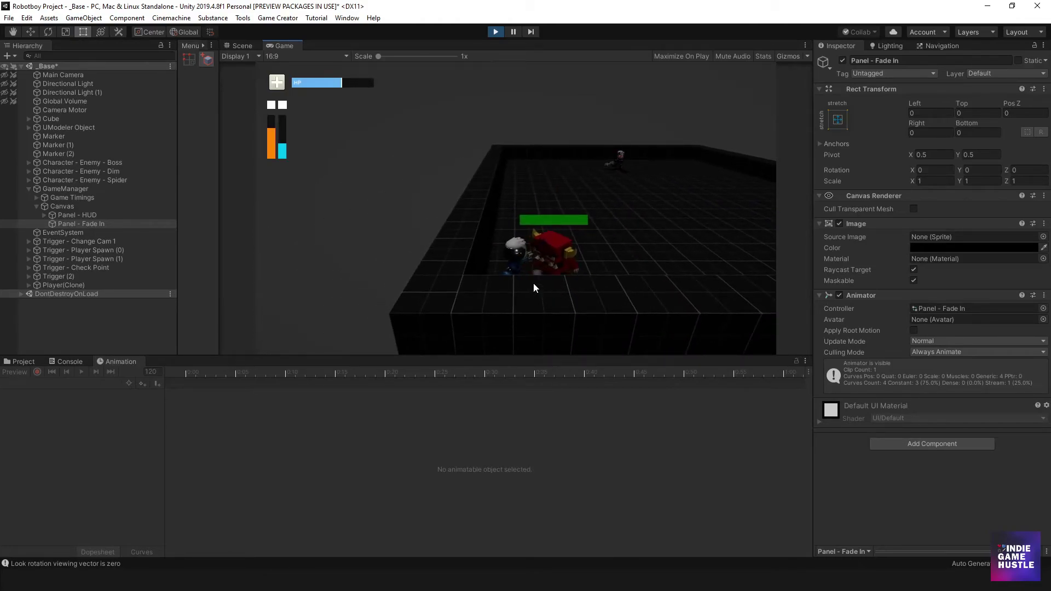
click(509, 242)
click(517, 247)
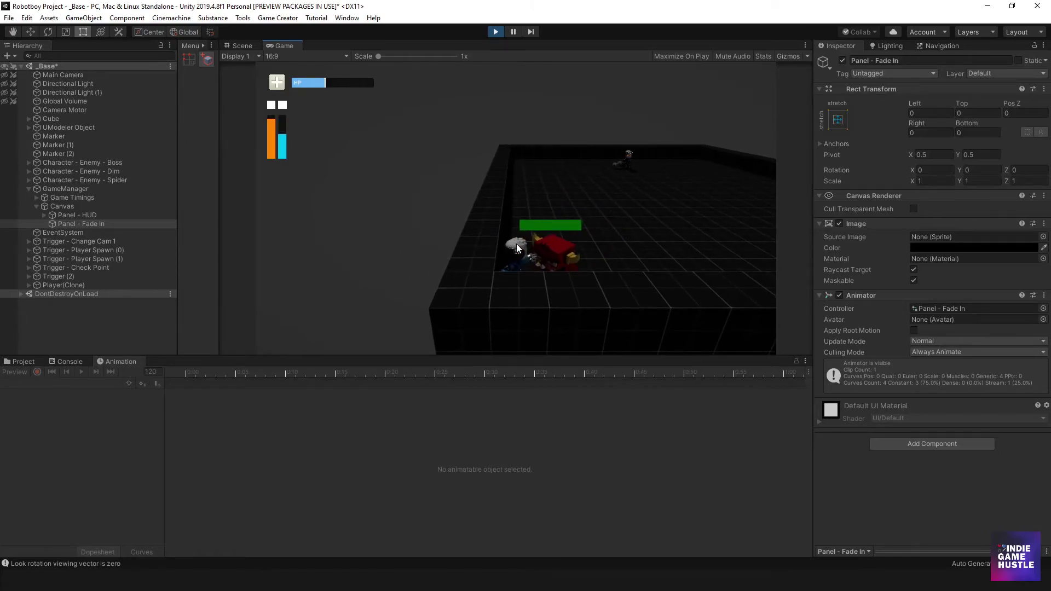
click(515, 248)
click(516, 247)
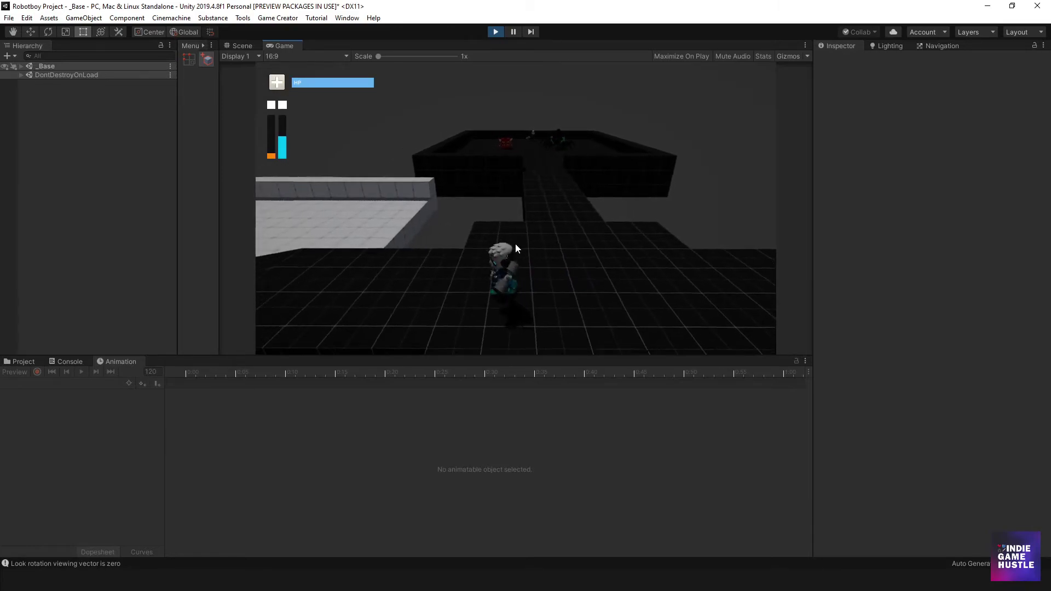
key(w)
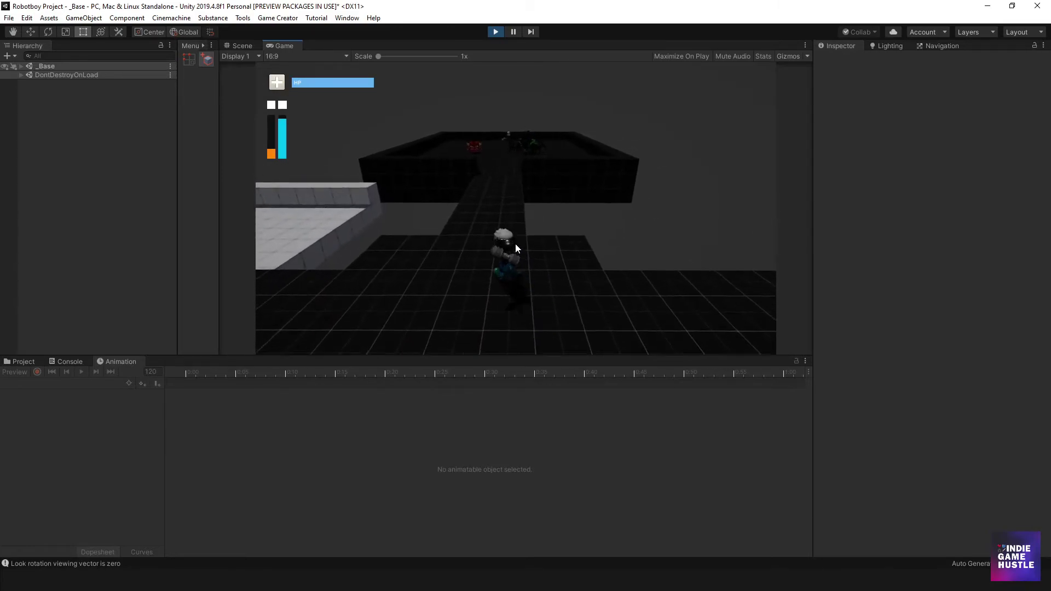
key(w)
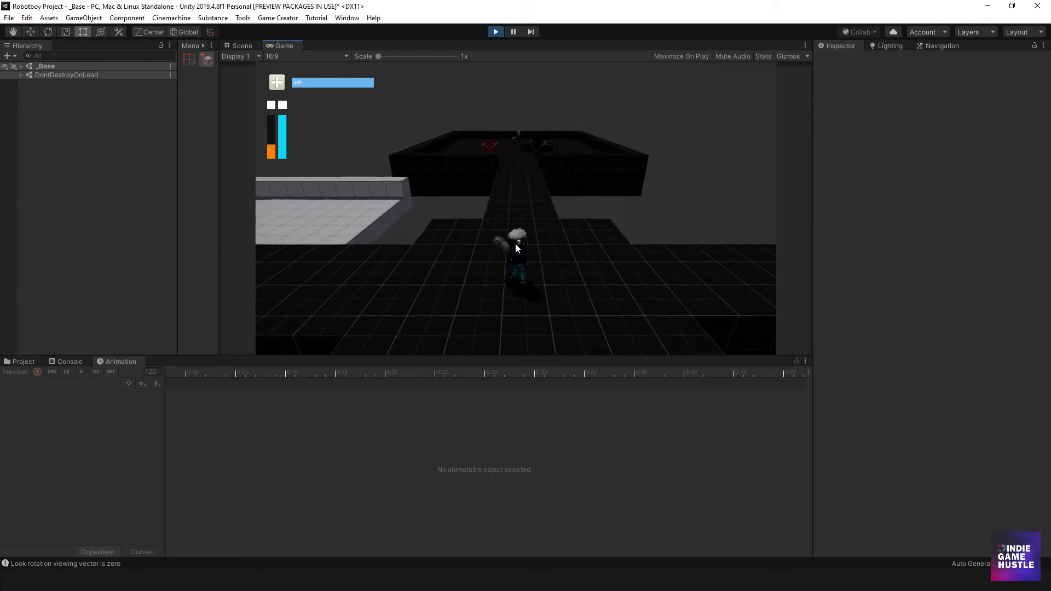
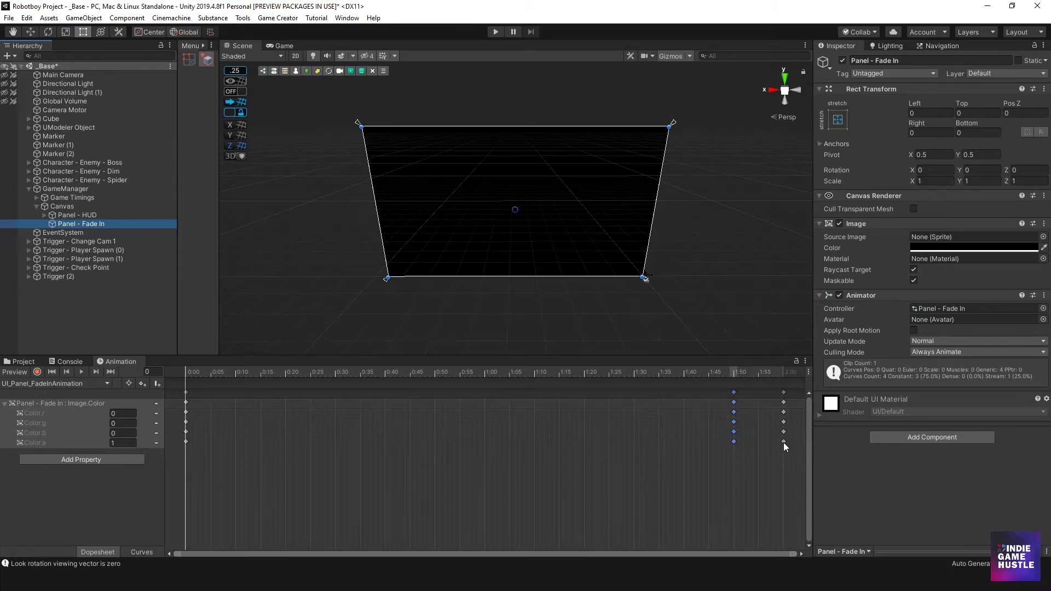
Add a Trigger component with the On Start event to Panel - Fade In and create a new Actions object for it
click(82, 215)
click(82, 224)
click(963, 438)
click(950, 430)
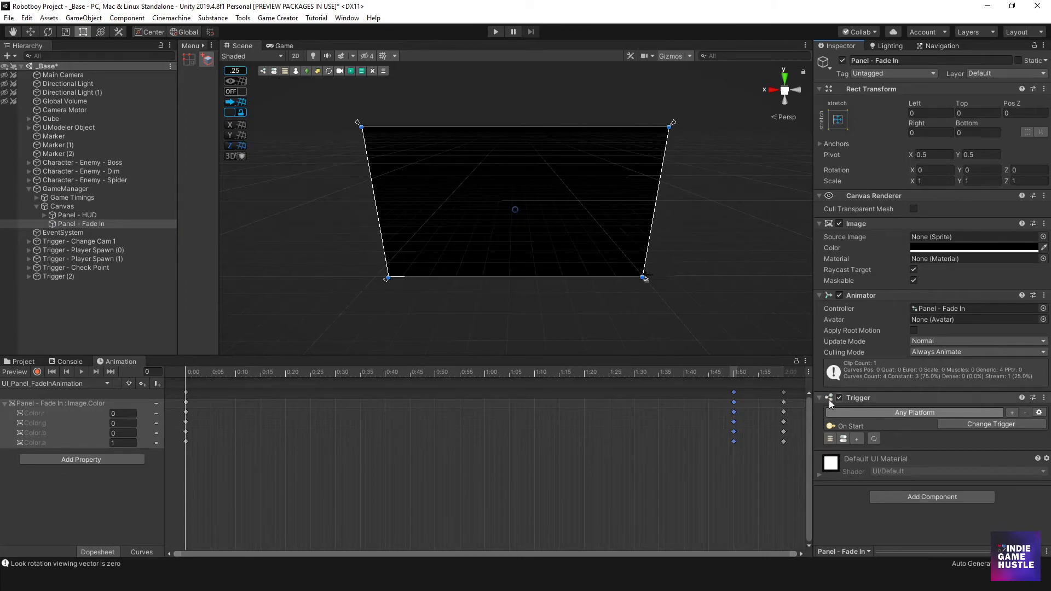
click(832, 438)
double_click(876, 453)
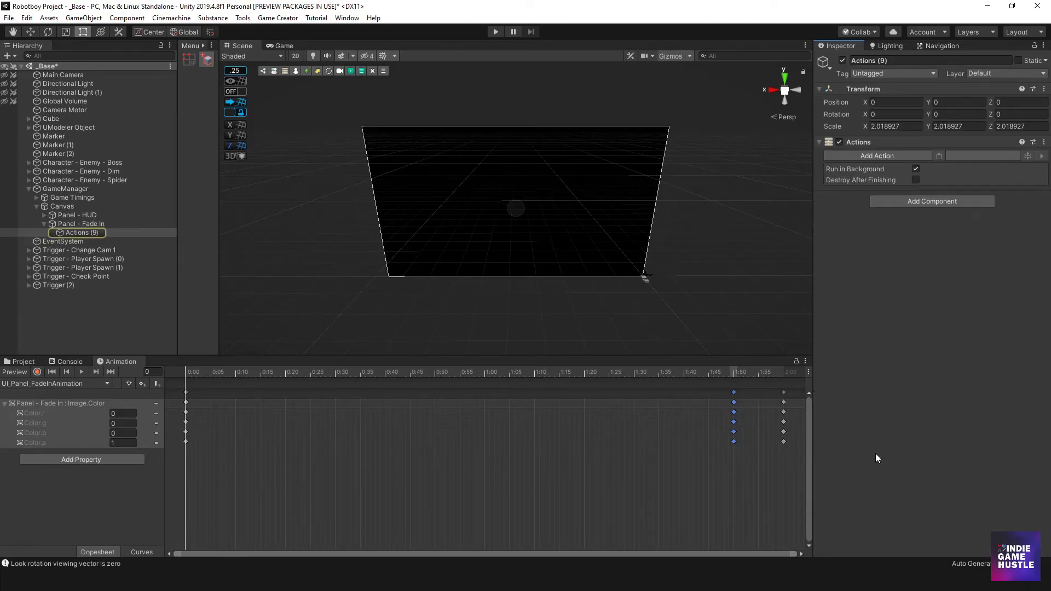
Add a Wait action to the new Actions object and set its time to wait to 3 seconds
click(901, 155)
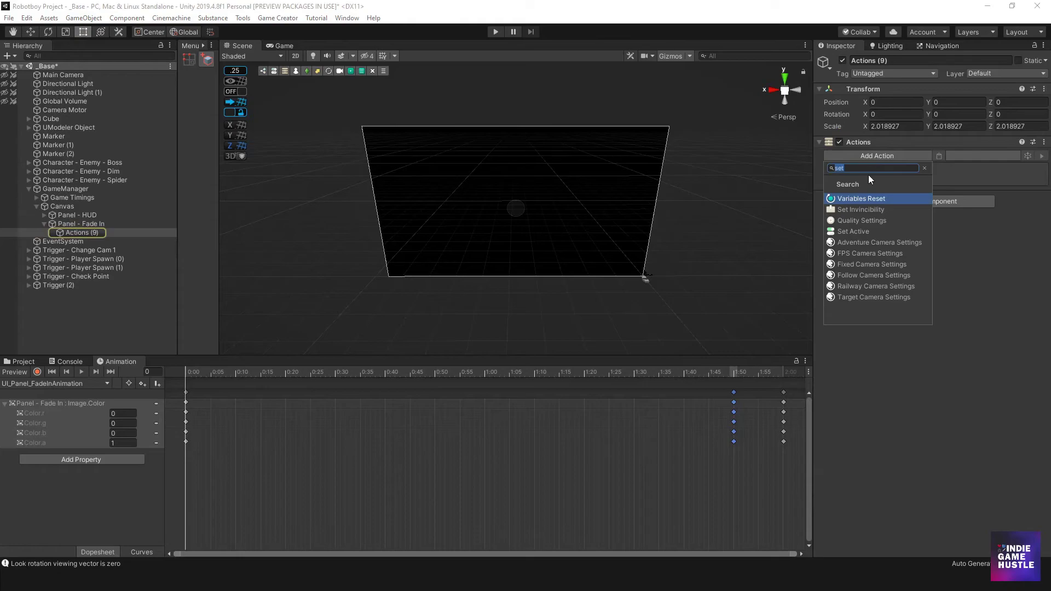
text(wait)
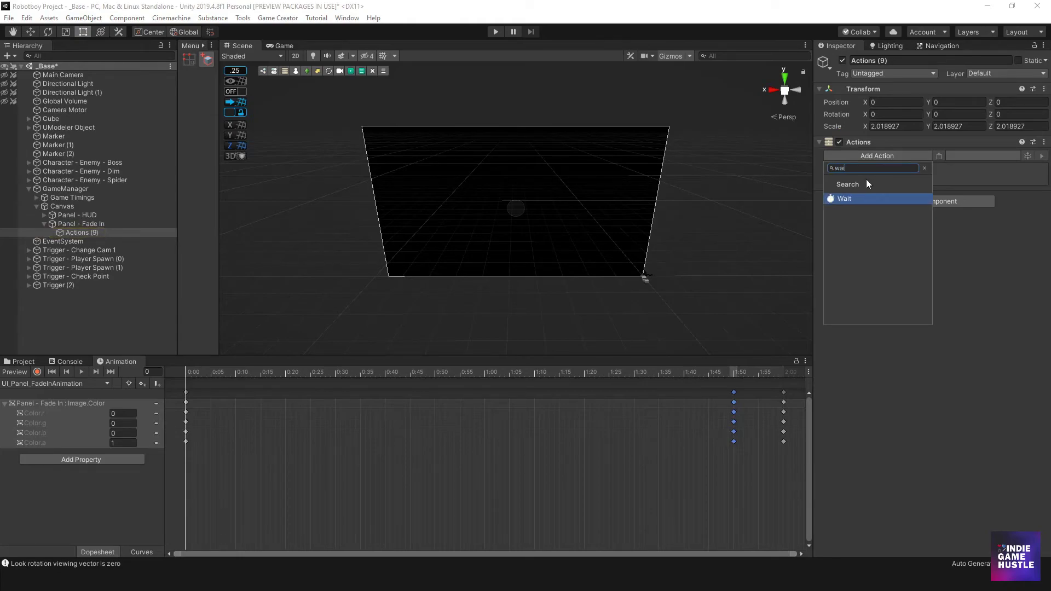
click(840, 197)
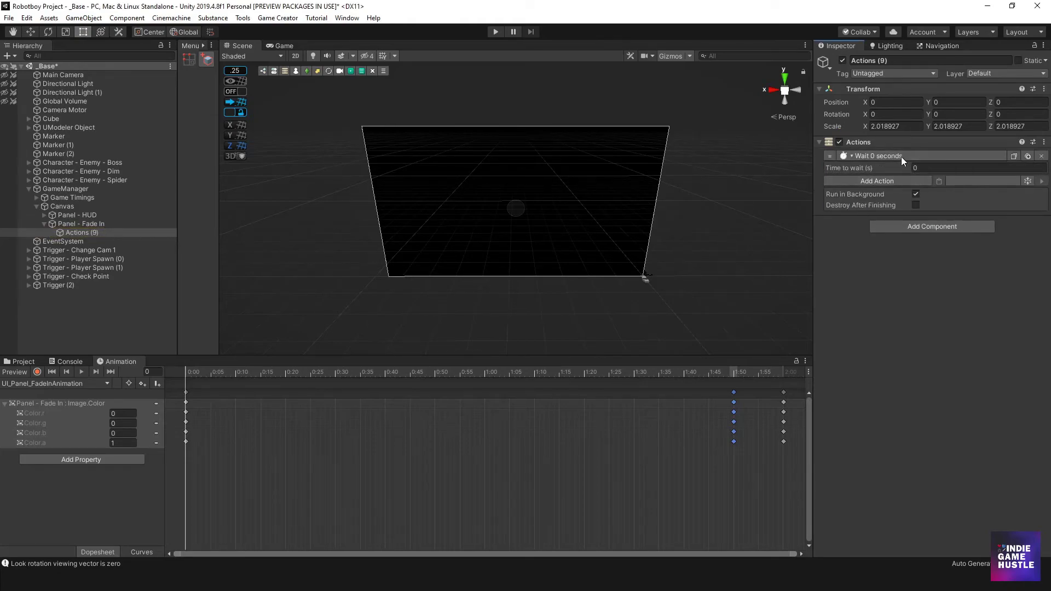
click(927, 168)
Add a Set Active action with Panel - Fade In as its target game object and turn off its Active option
click(910, 178)
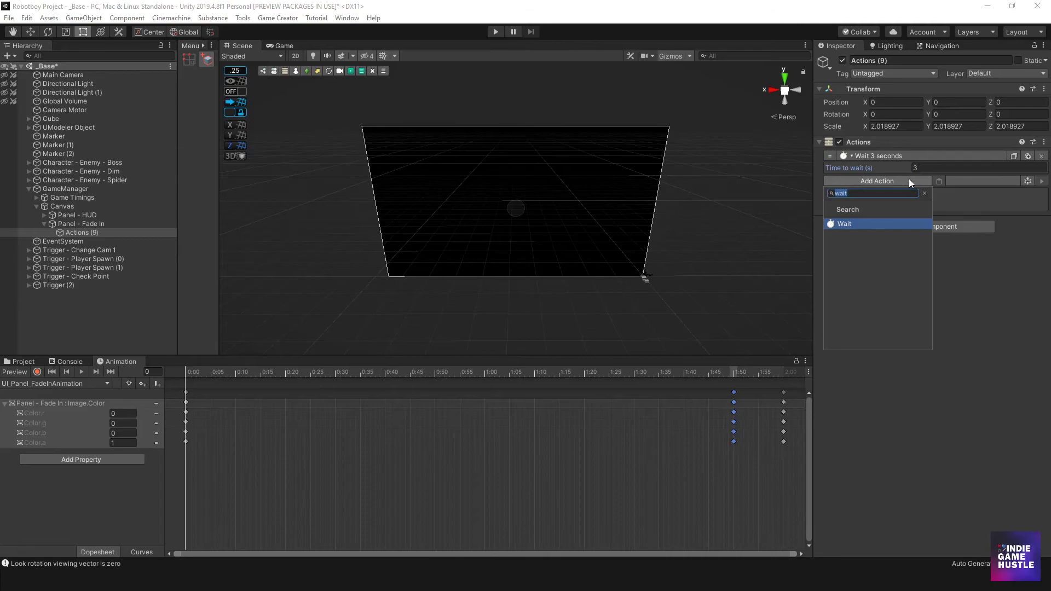
text(set)
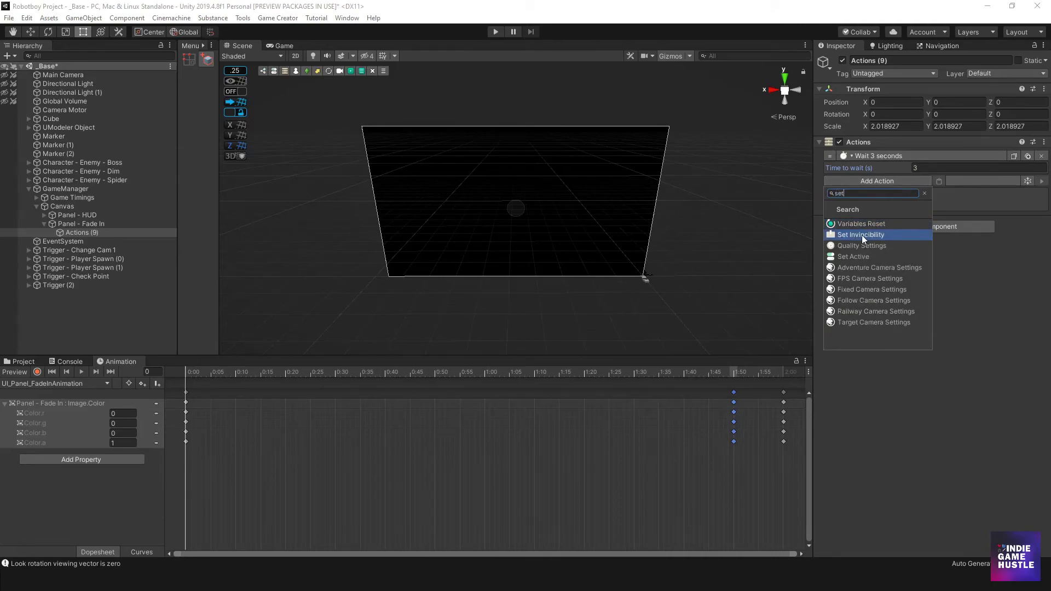
click(856, 256)
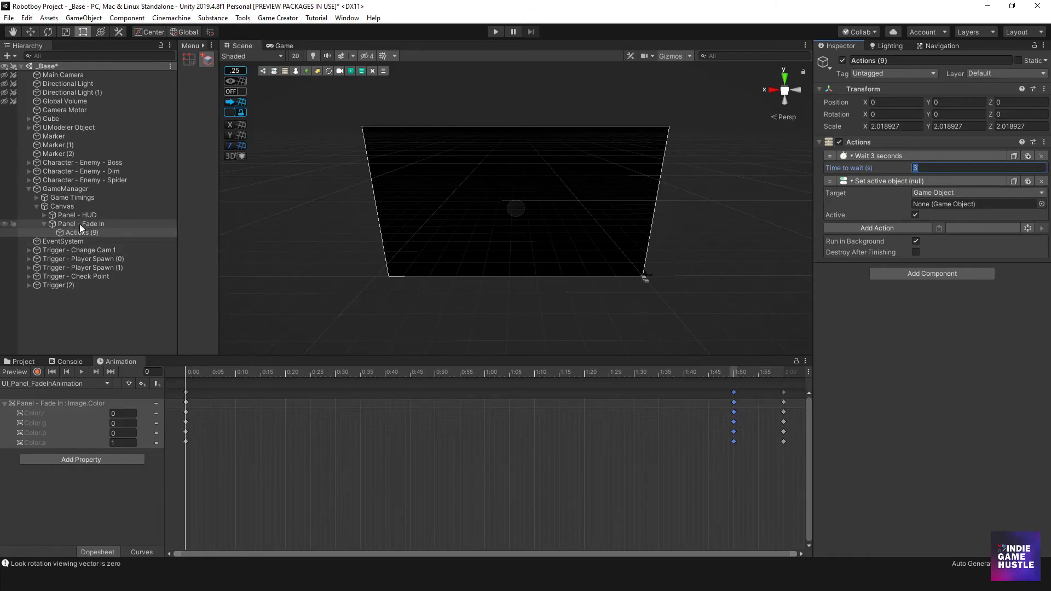
drag(72, 223, 963, 205)
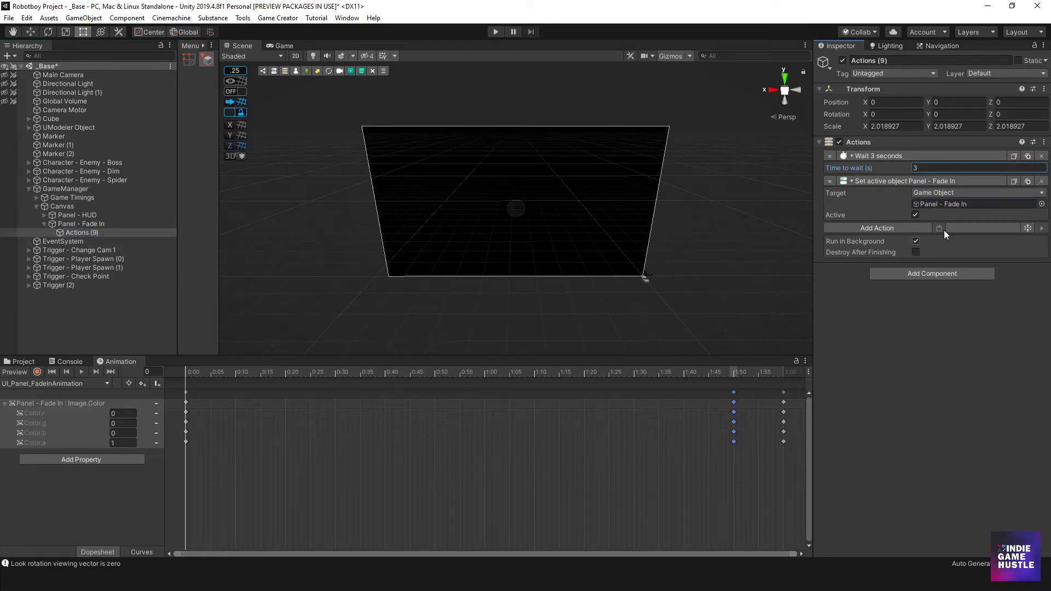
click(917, 215)
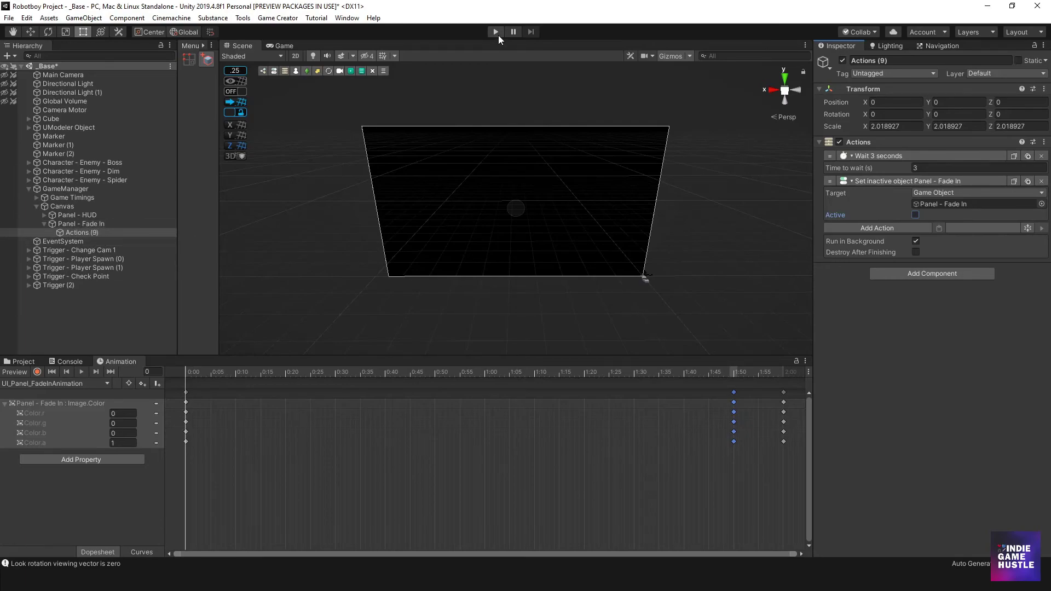
Play-test the game to check that Panel - Fade In is deactivated after the fade and the character can attack
click(284, 45)
click(240, 46)
click(497, 32)
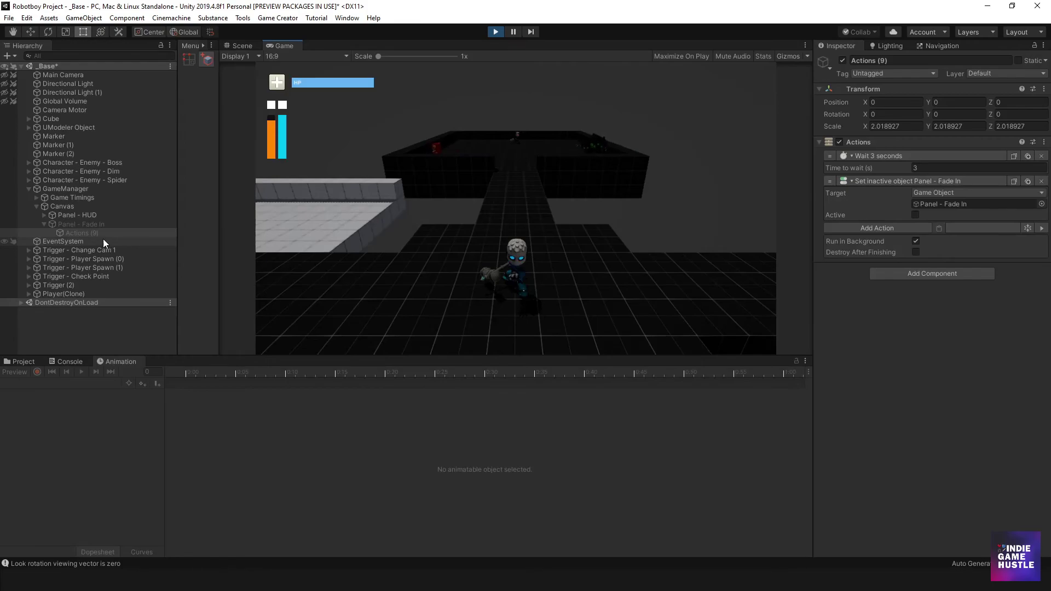
click(518, 236)
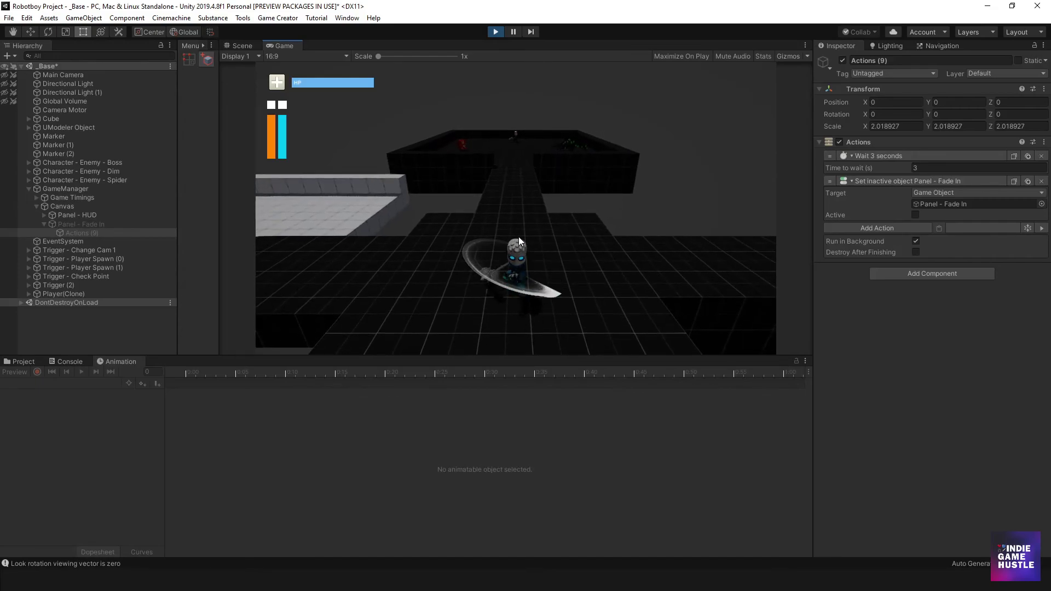